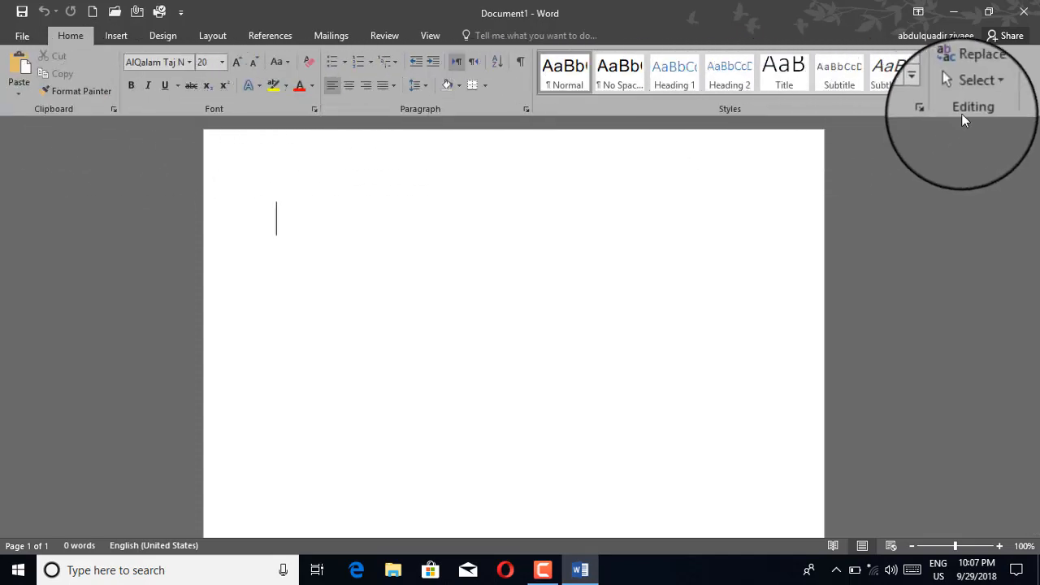
# Step: Insert the built-in Filigree cover page into the blank document
pyautogui.click(111, 38)
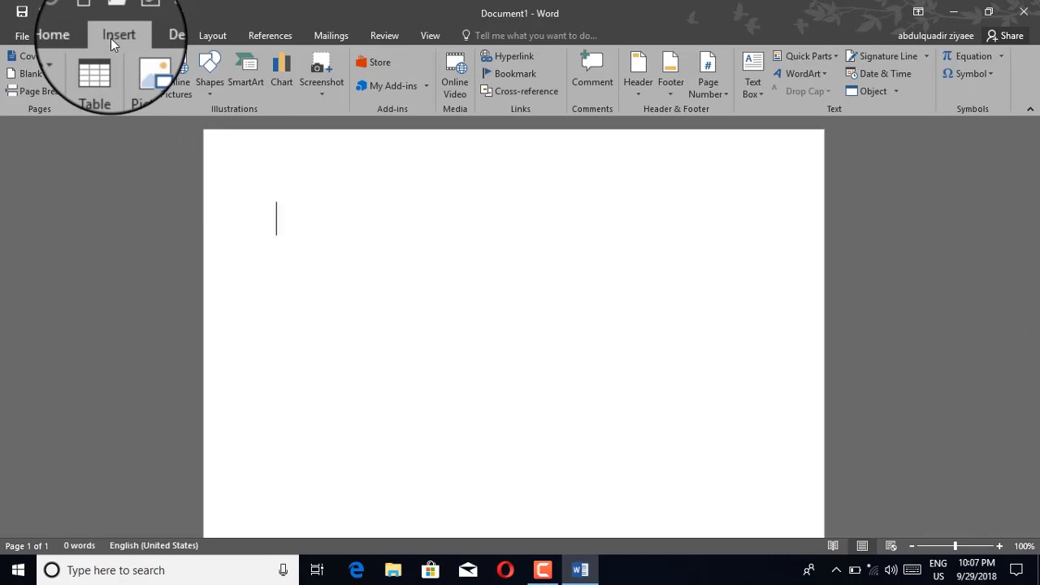
pyautogui.click(37, 60)
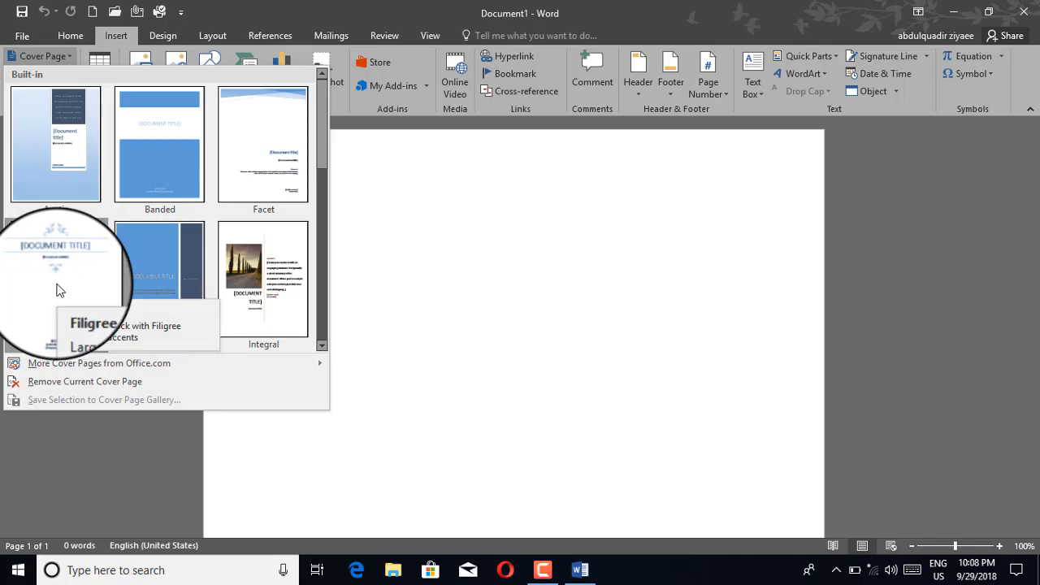
pyautogui.click(59, 290)
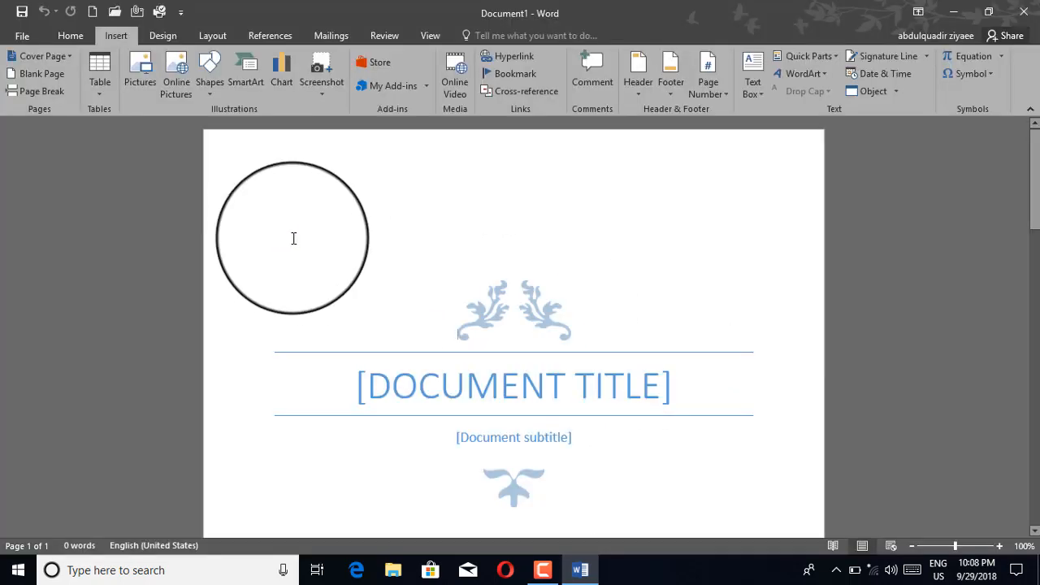
# Step: Replace the document title placeholder on the cover page with "MS OFFICE 2016"
pyautogui.scroll(-3, 469, 276)
pyautogui.scroll(1, 485, 242)
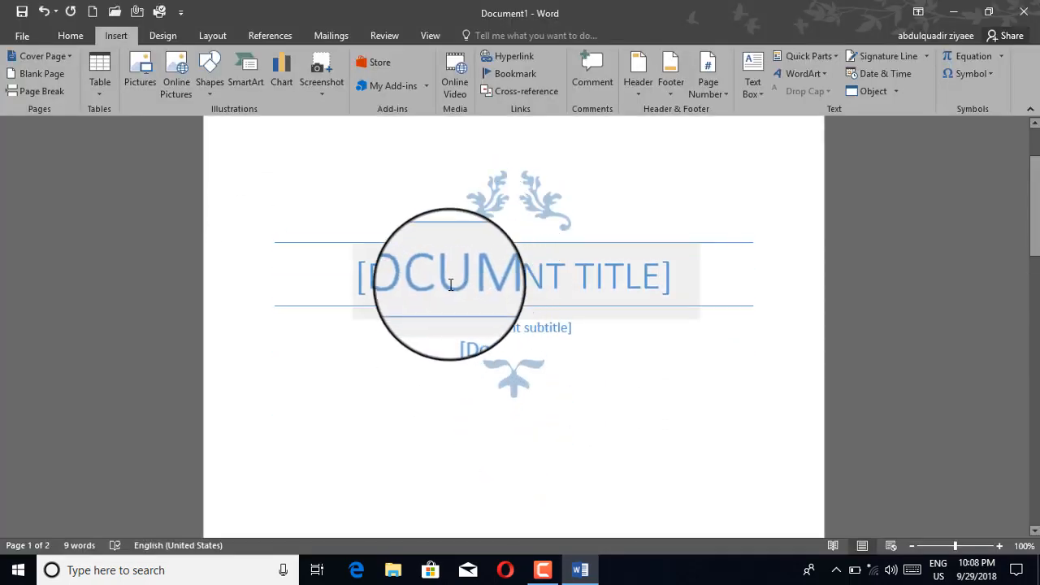
pyautogui.click(510, 280)
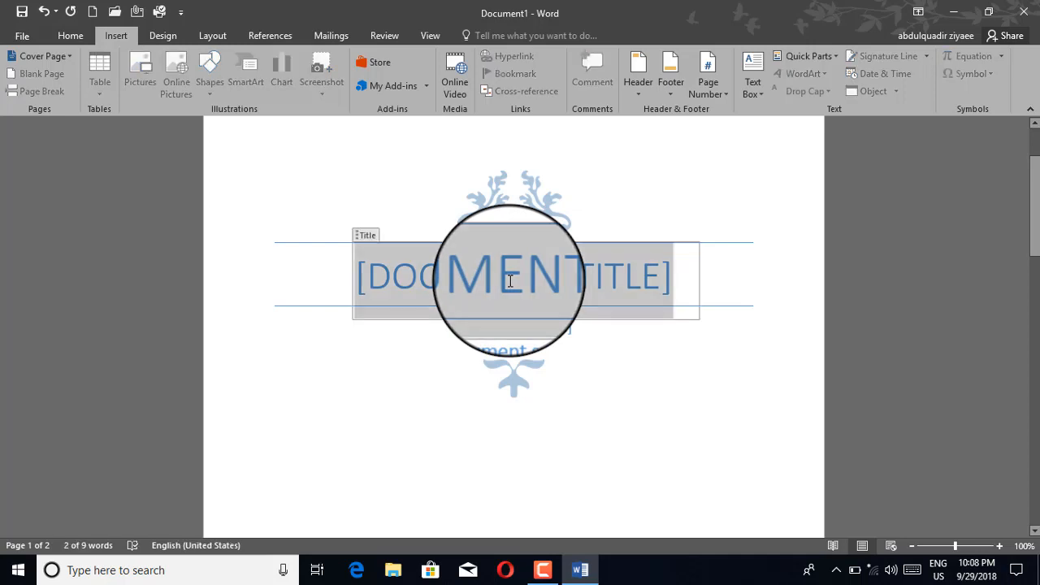
pyautogui.press('BackSpace')
pyautogui.write('MS ')
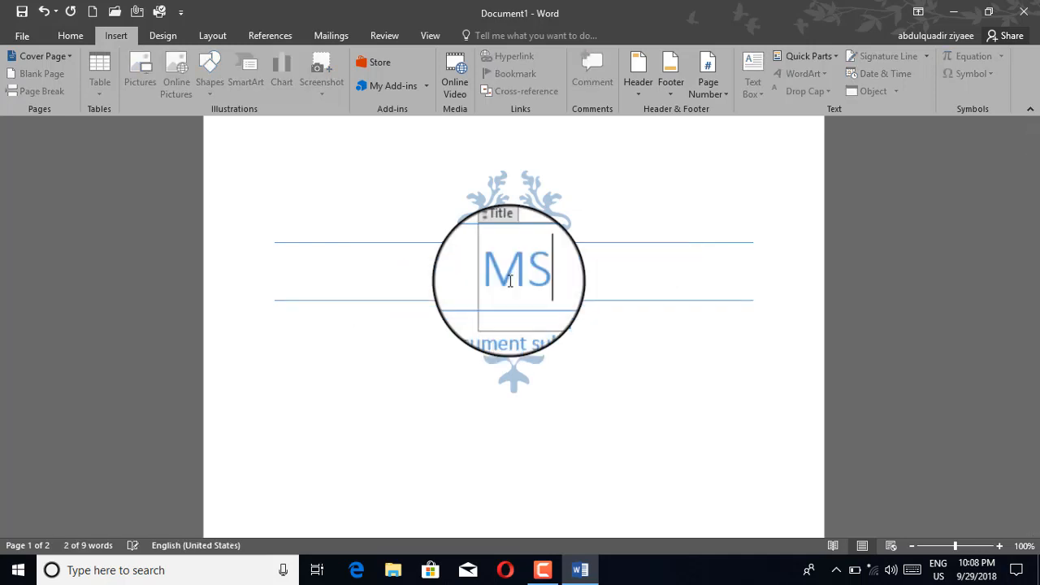
pyautogui.write('OFF')
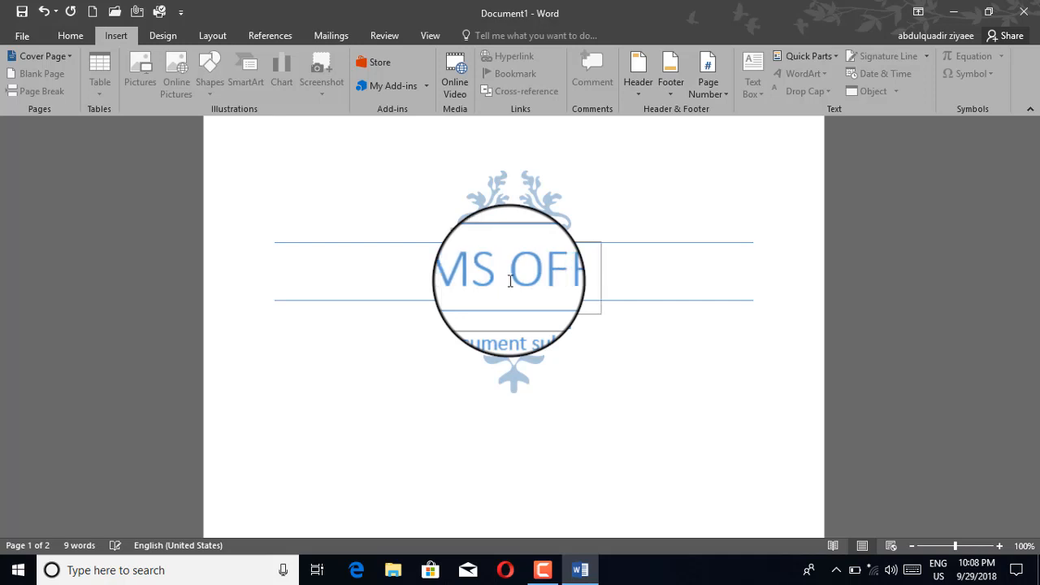
pyautogui.write('ICE 2016')
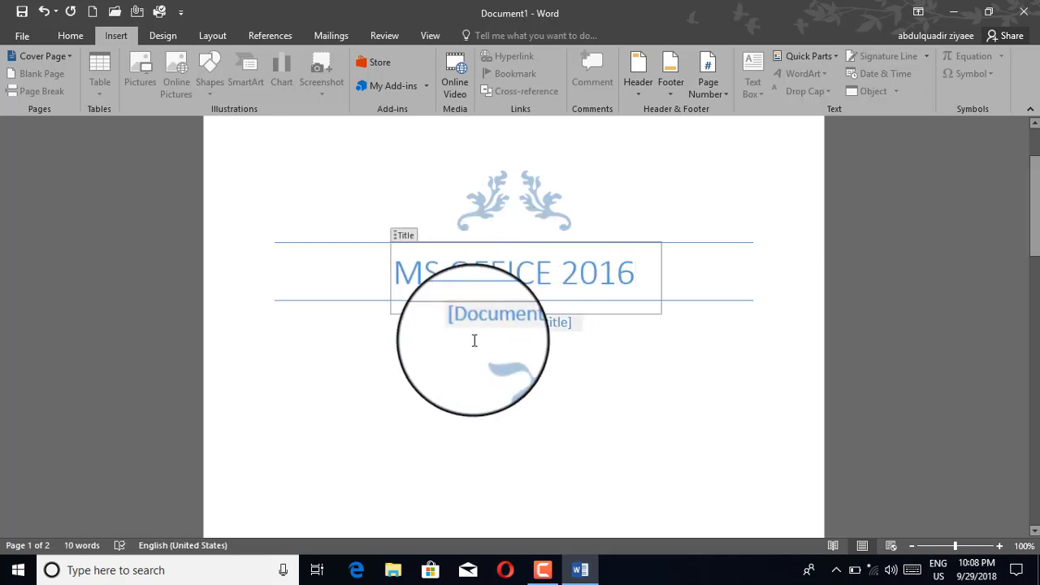
# Step: Fill in the document subtitle as "MS WORD 2016"
pyautogui.click(496, 326)
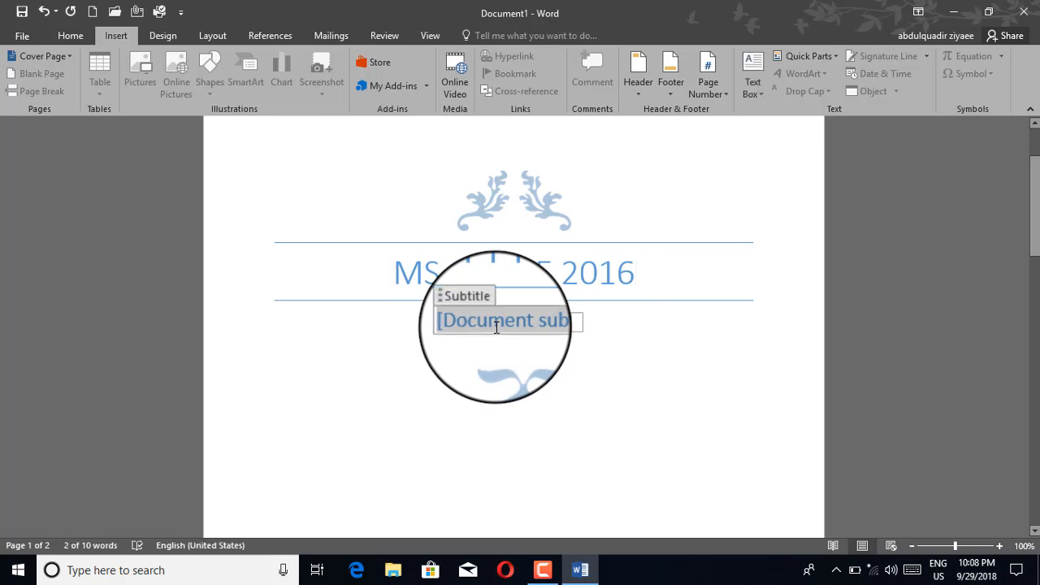
pyautogui.write('MS')
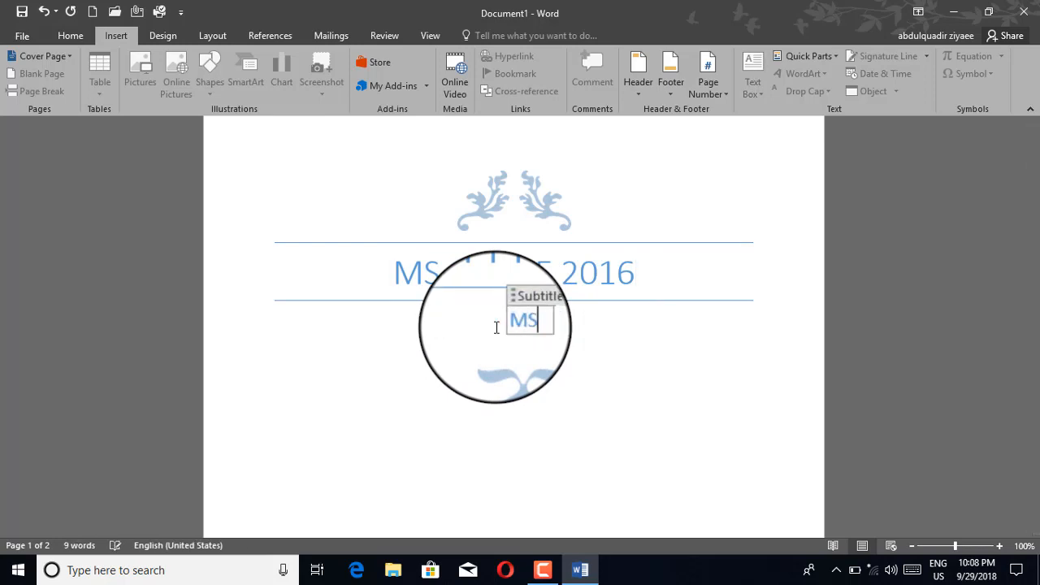
pyautogui.write(' WORD')
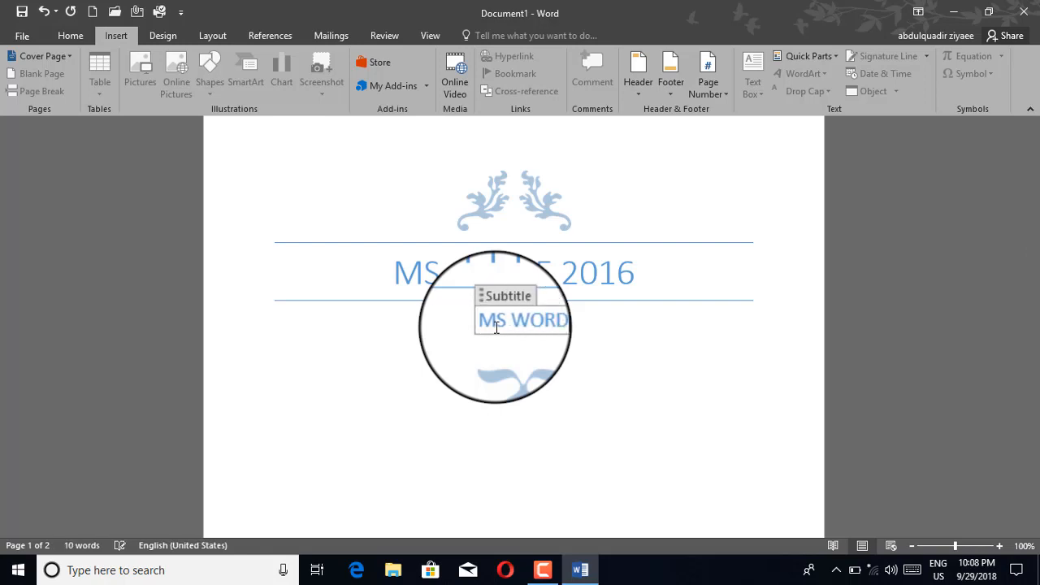
pyautogui.write(' 20')
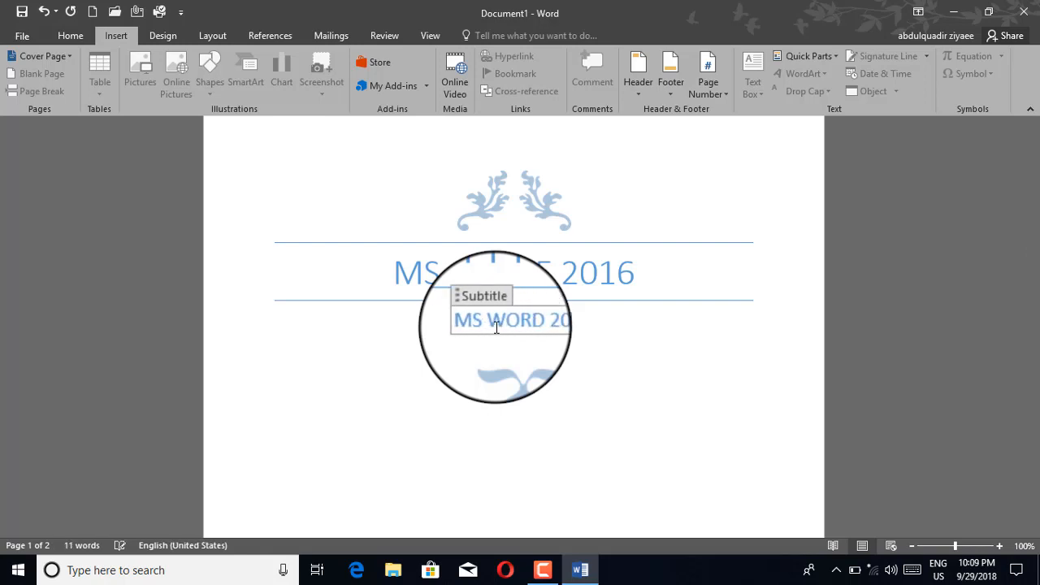
pyautogui.write('16')
# Step: Set the date field near the bottom of the cover page to today's date
pyautogui.scroll(-1, 577, 378)
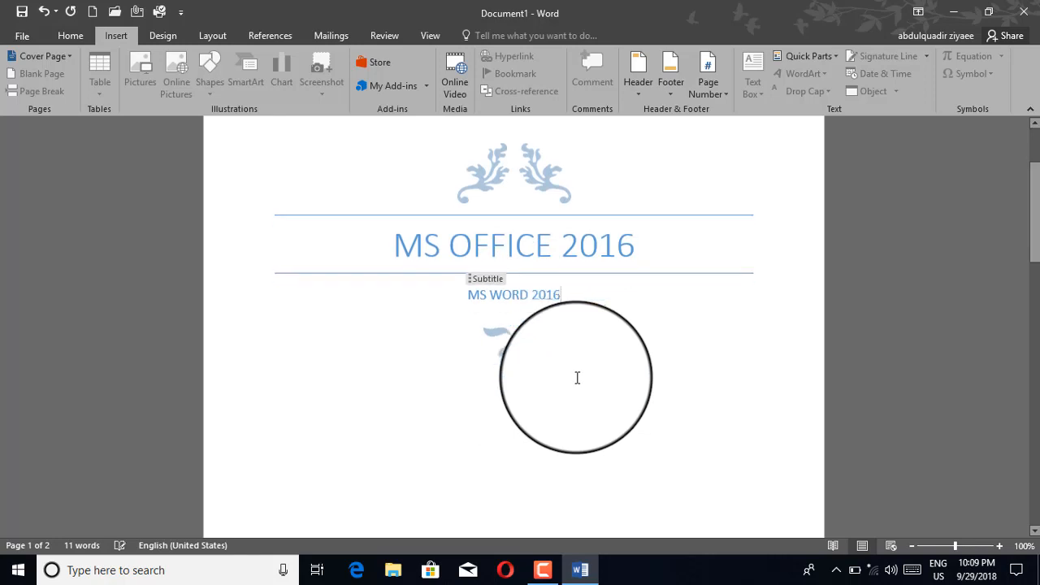
pyautogui.scroll(-10, 577, 378)
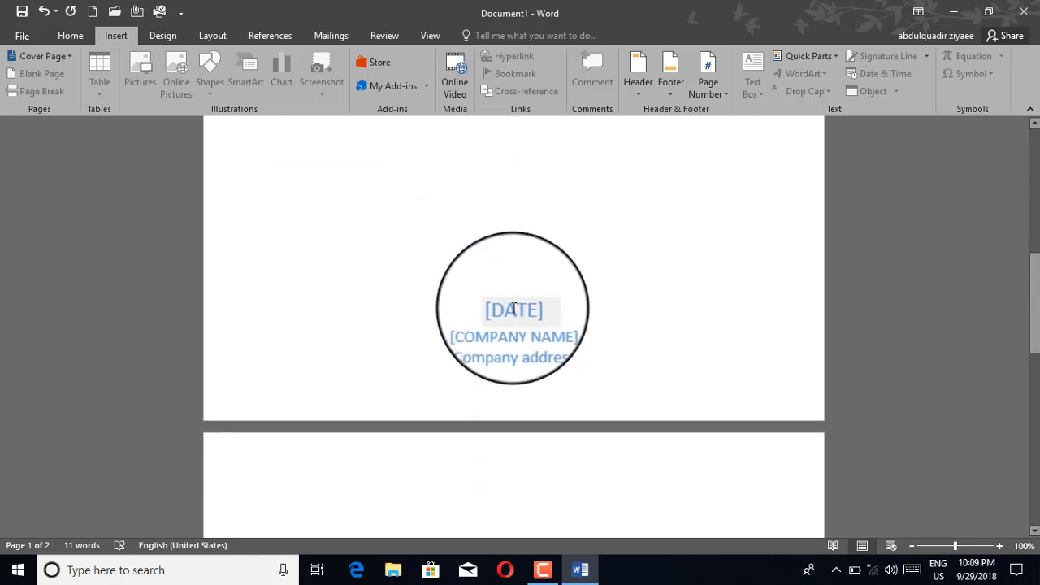
pyautogui.click(524, 310)
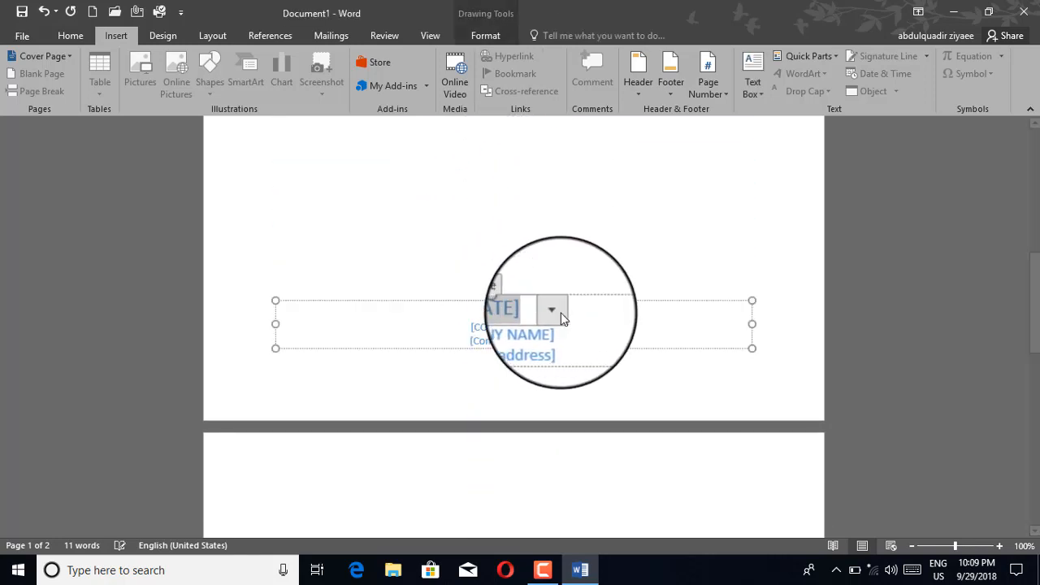
pyautogui.click(554, 311)
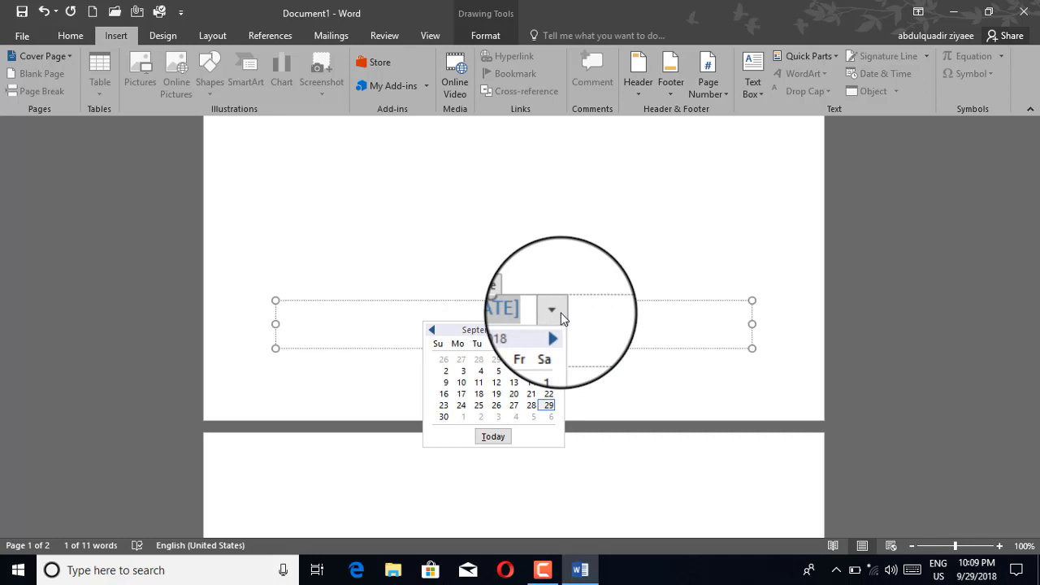
pyautogui.click(493, 438)
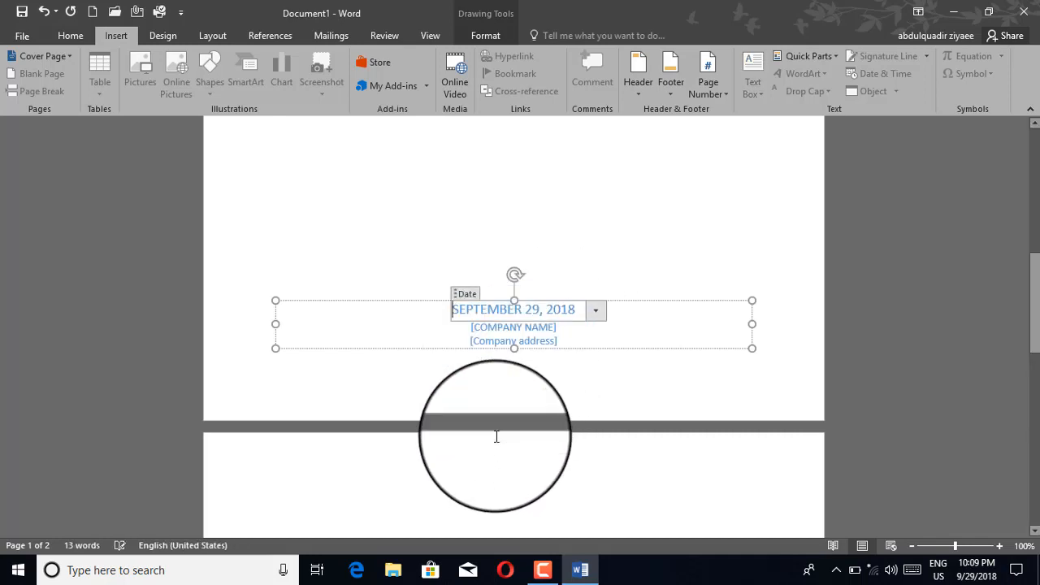
# Step: Fill in the company name as "ZIYAEE TV" and enter the company address below it
pyautogui.click(524, 327)
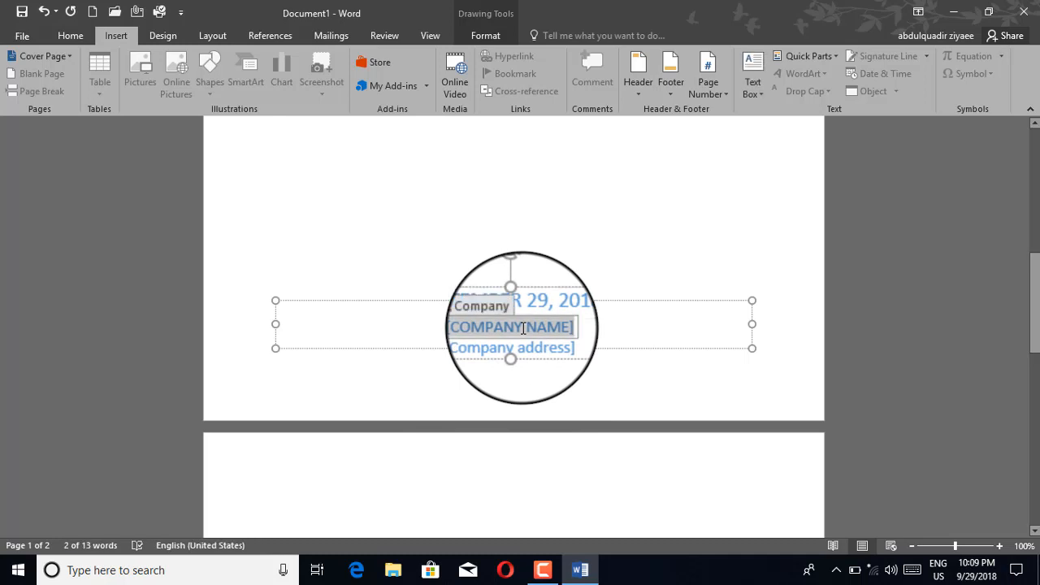
pyautogui.write('ZIYAEE')
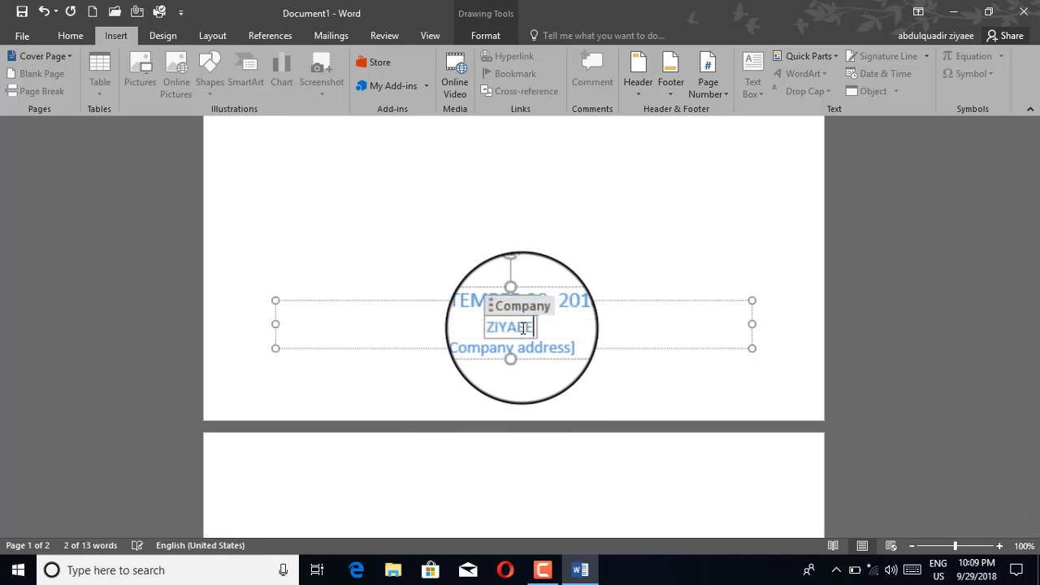
pyautogui.write(' TV')
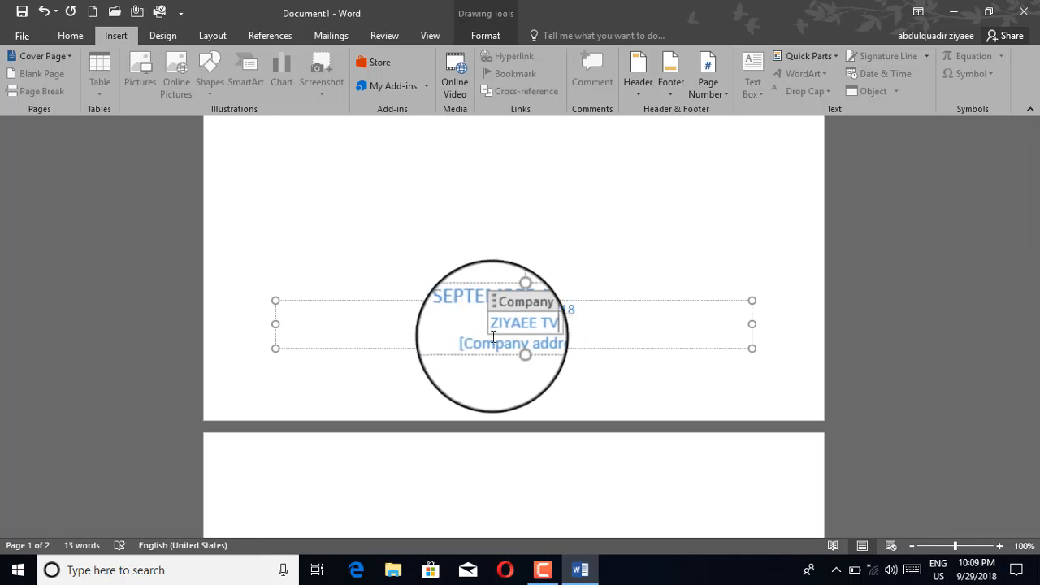
pyautogui.click(528, 341)
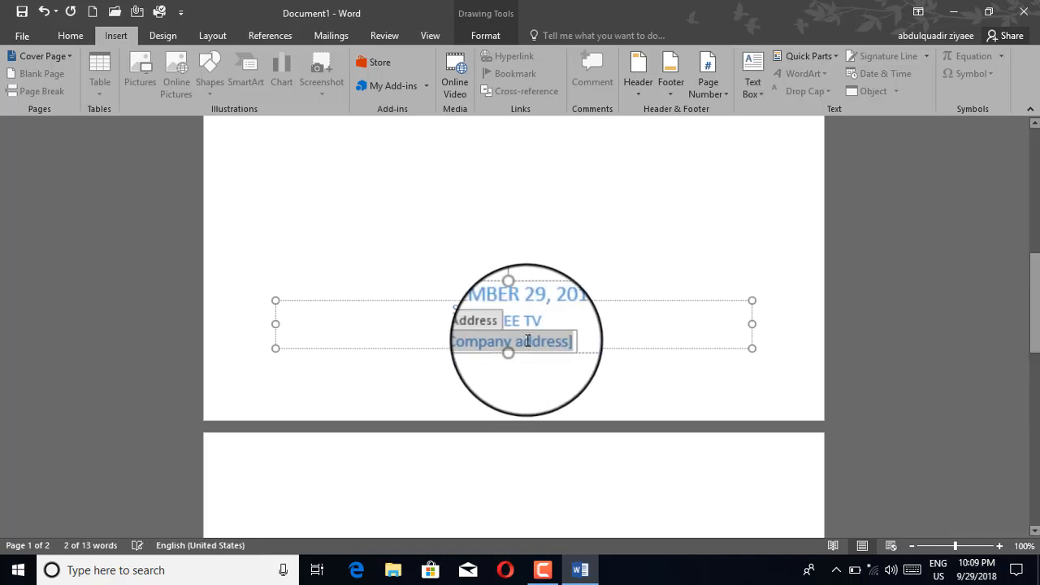
pyautogui.write('DELHI')
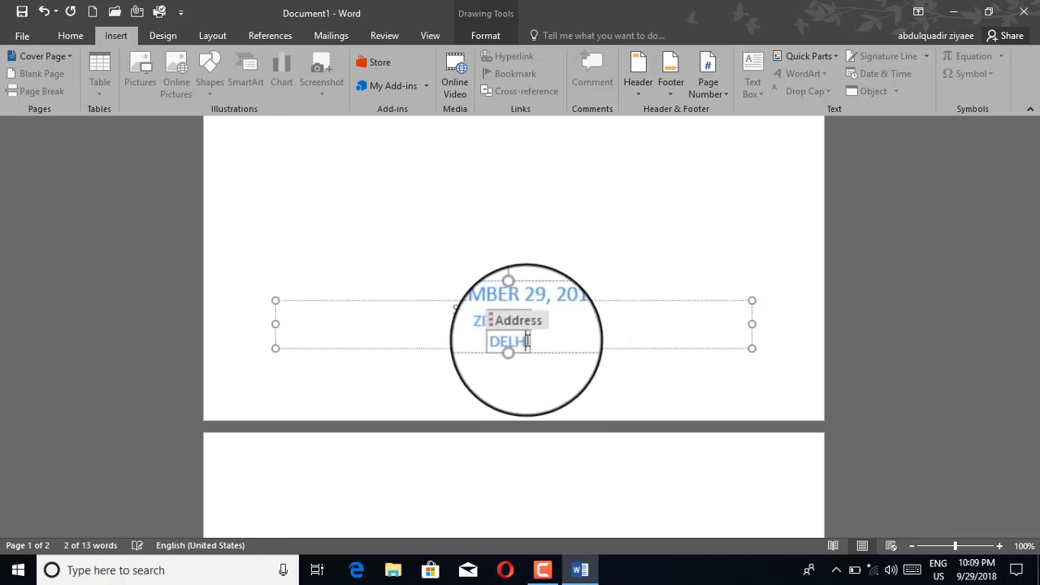
pyautogui.click(560, 270)
# Step: Recolor the leaf ornament above the cover title with the solid black variation
pyautogui.scroll(4, 561, 270)
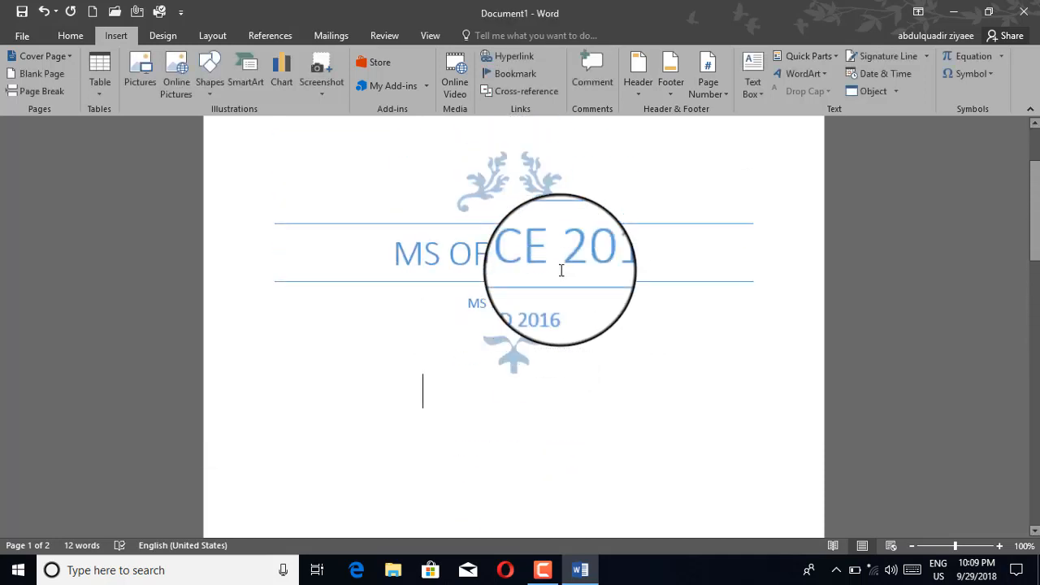
pyautogui.scroll(3, 560, 270)
pyautogui.scroll(-3, 488, 282)
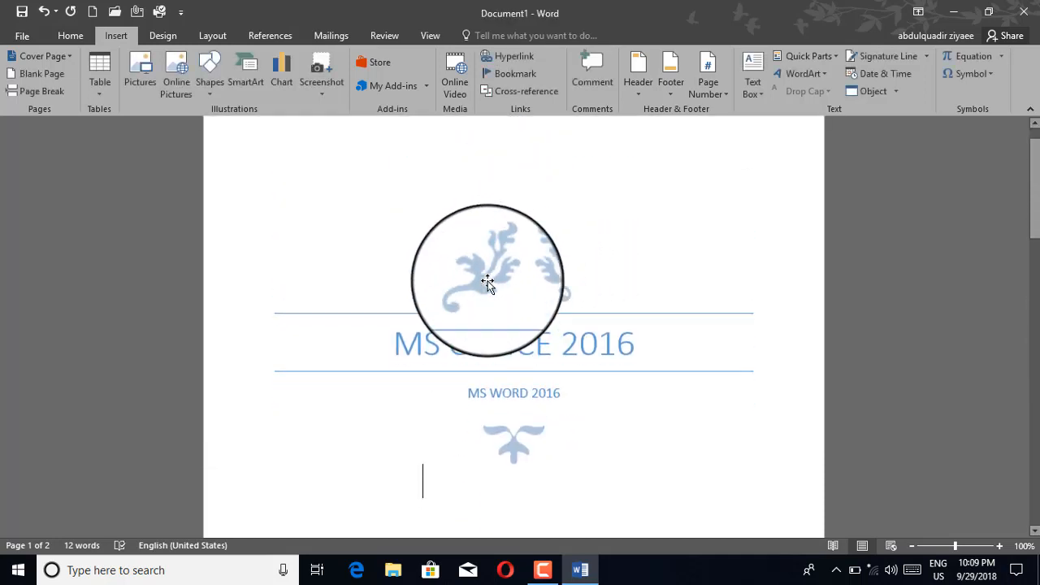
pyautogui.scroll(2, 489, 281)
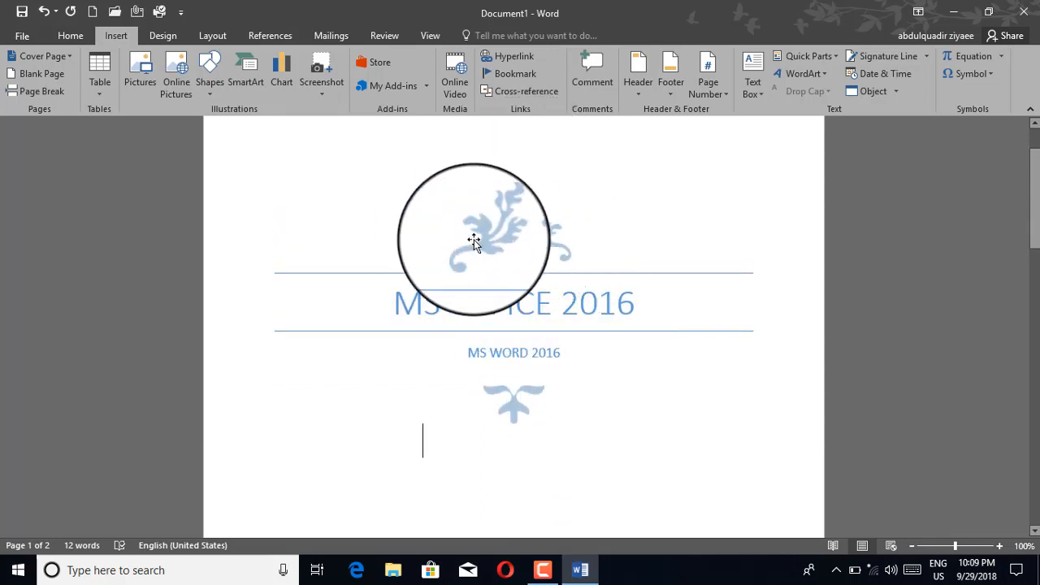
pyautogui.click(508, 242)
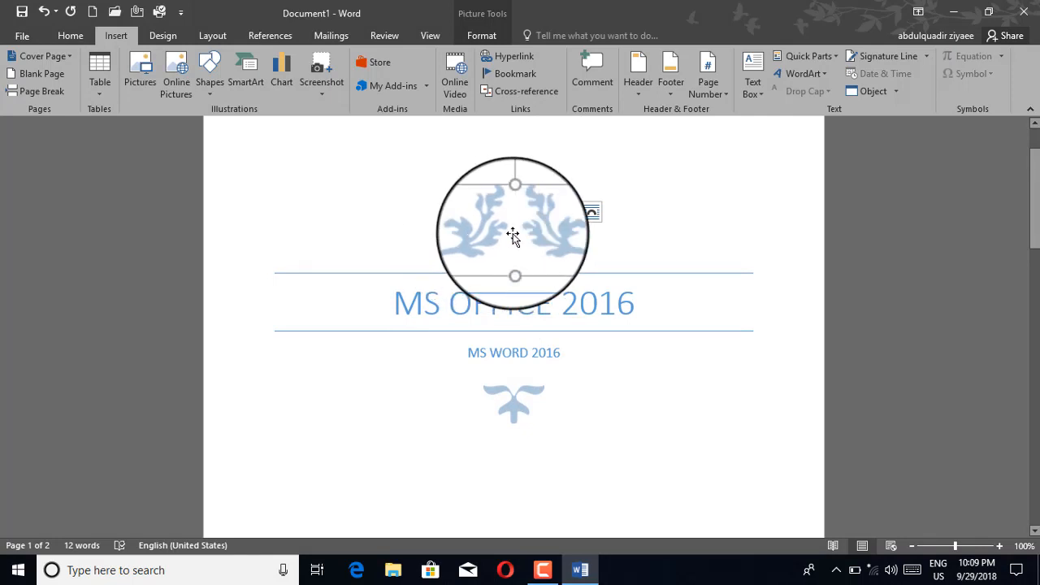
pyautogui.click(483, 37)
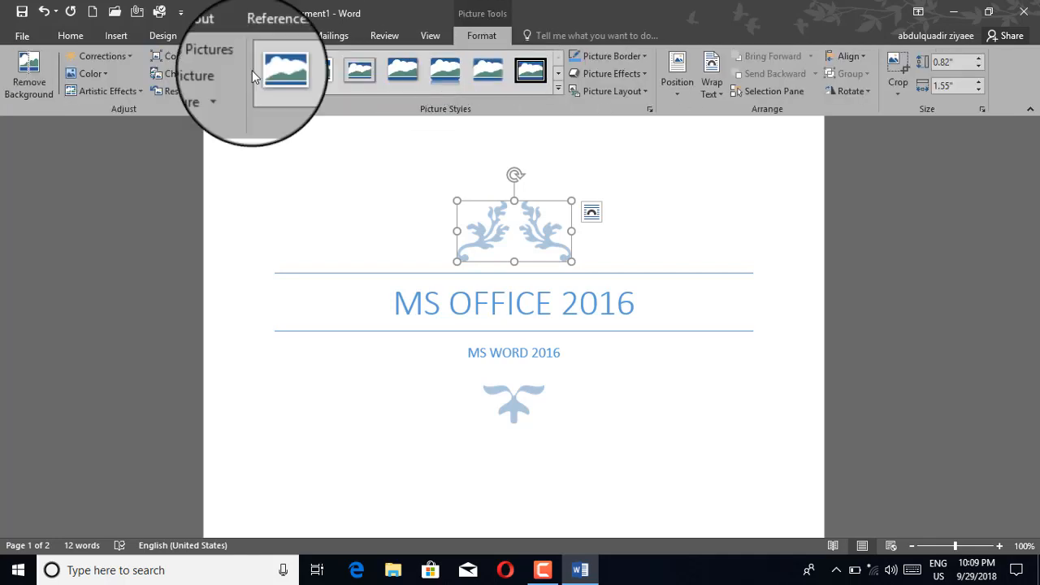
pyautogui.click(94, 77)
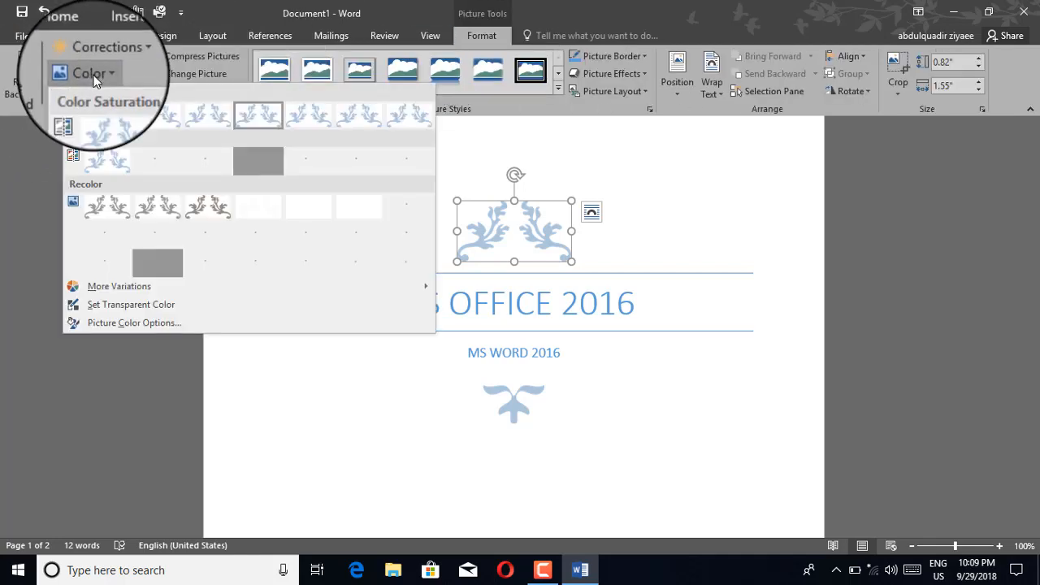
pyautogui.click(389, 202)
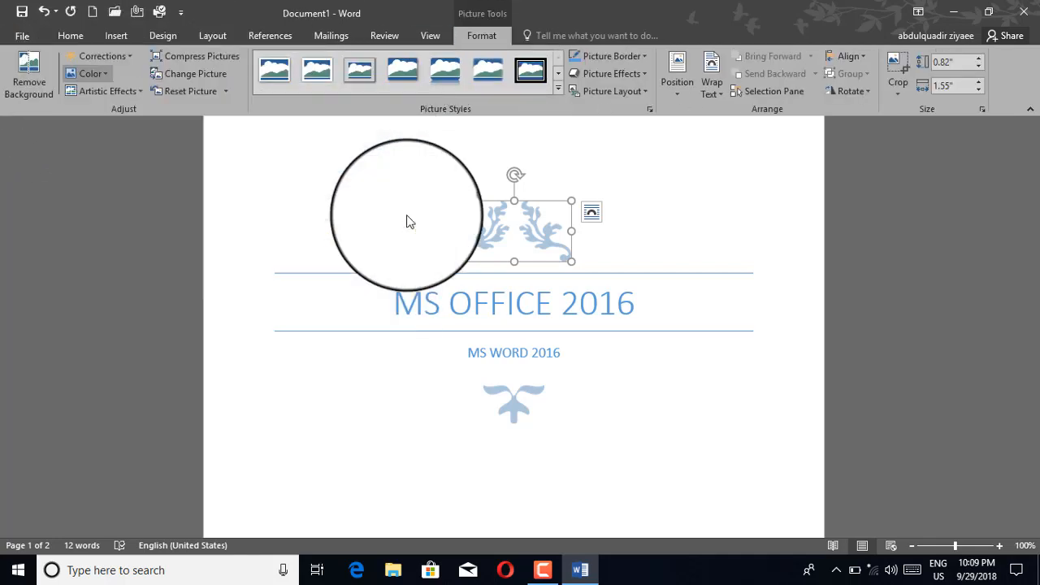
# Step: Recolor the small ornament below the subtitle with the solid black variation
pyautogui.click(512, 394)
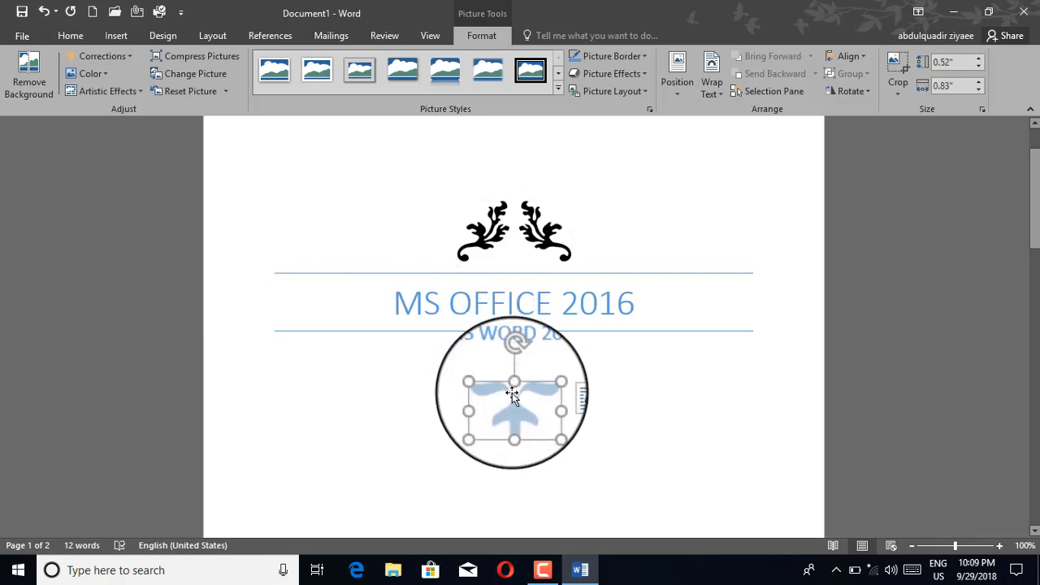
pyautogui.click(88, 74)
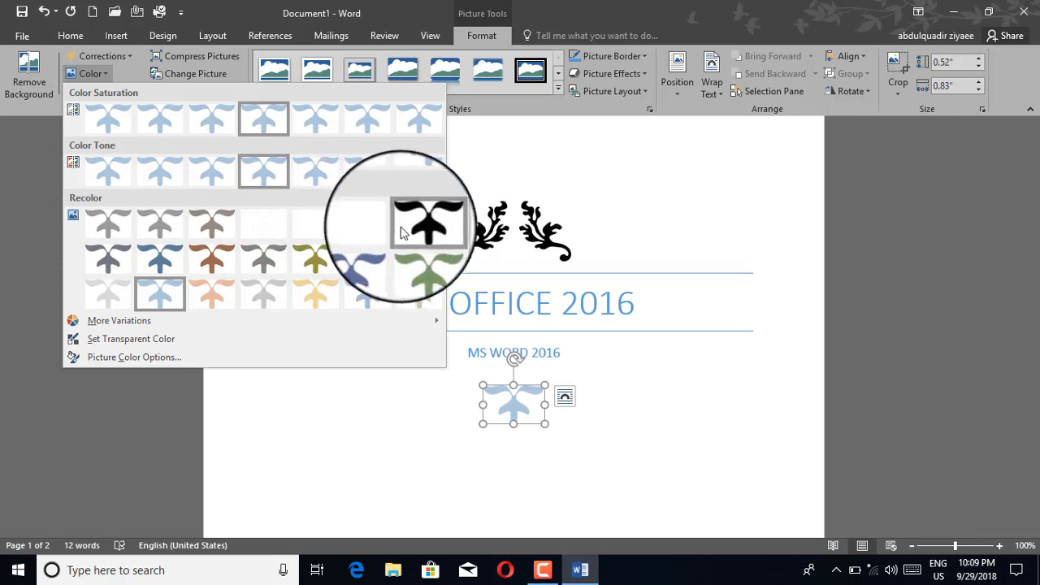
pyautogui.click(405, 225)
# Step: Make the cover title "MS OFFICE 2016" bold
pyautogui.click(449, 305)
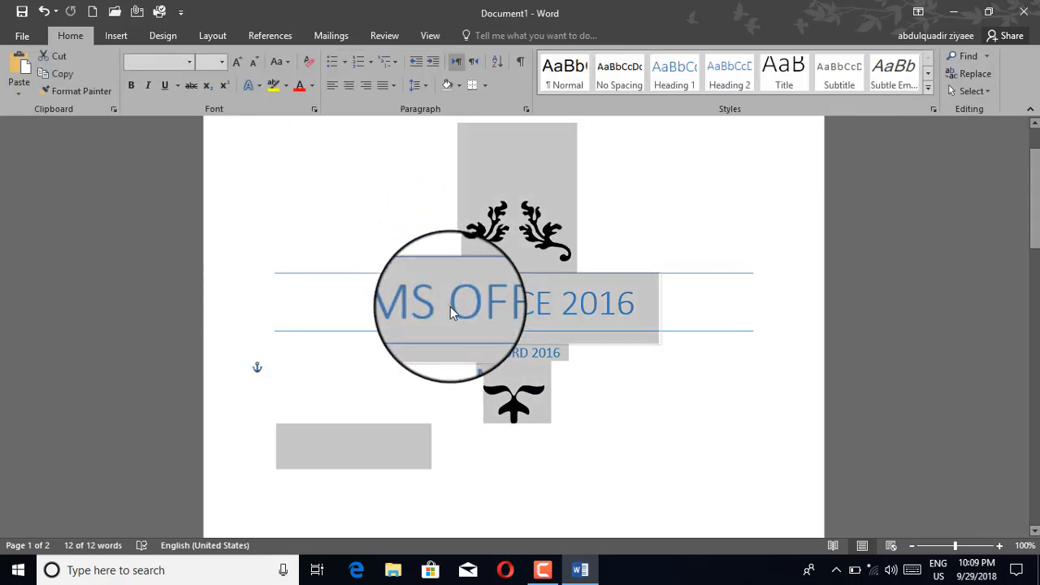
pyautogui.moveTo(652, 303); pyautogui.dragTo(420, 307)
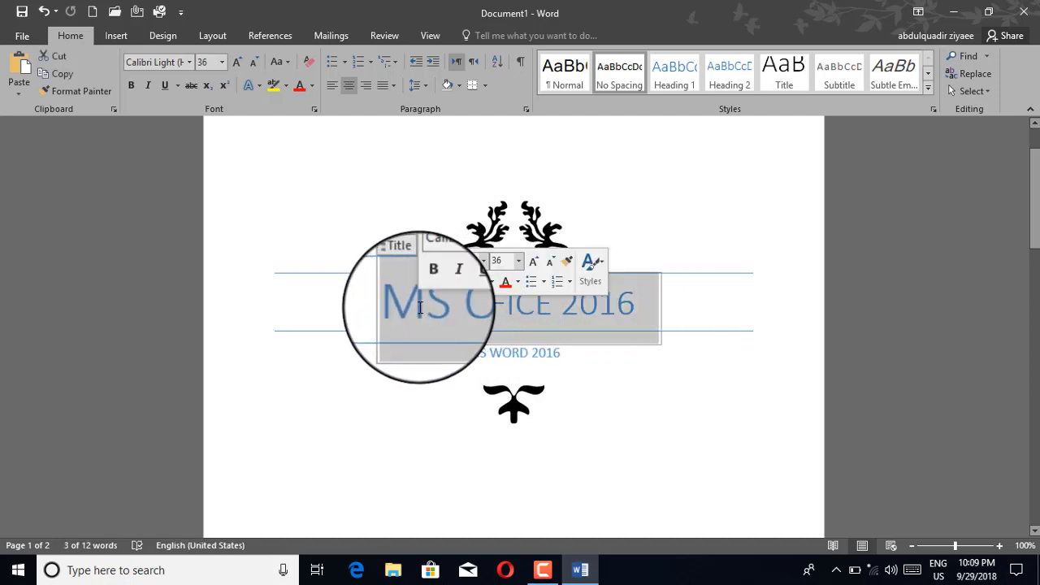
pyautogui.click(126, 87)
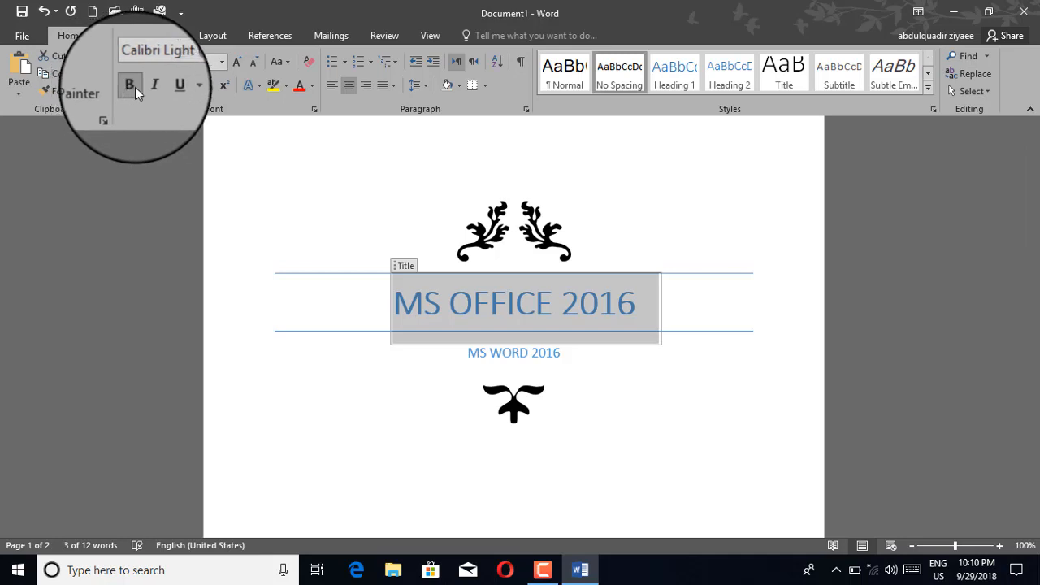
# Step: Set the cover title "MS OFFICE 2016" to black font color and enlarge it to 48 pt
pyautogui.click(285, 90)
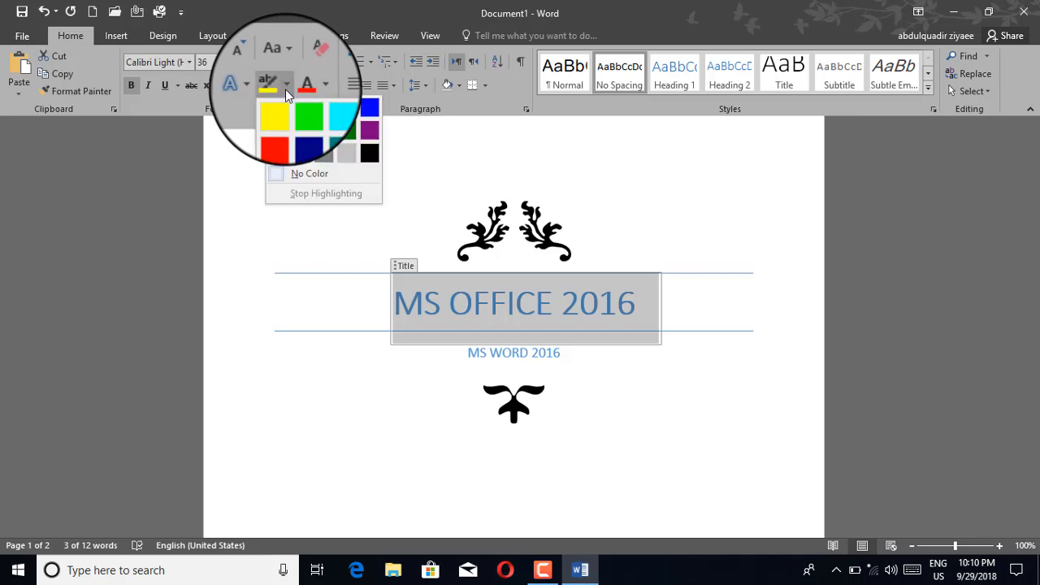
pyautogui.click(312, 86)
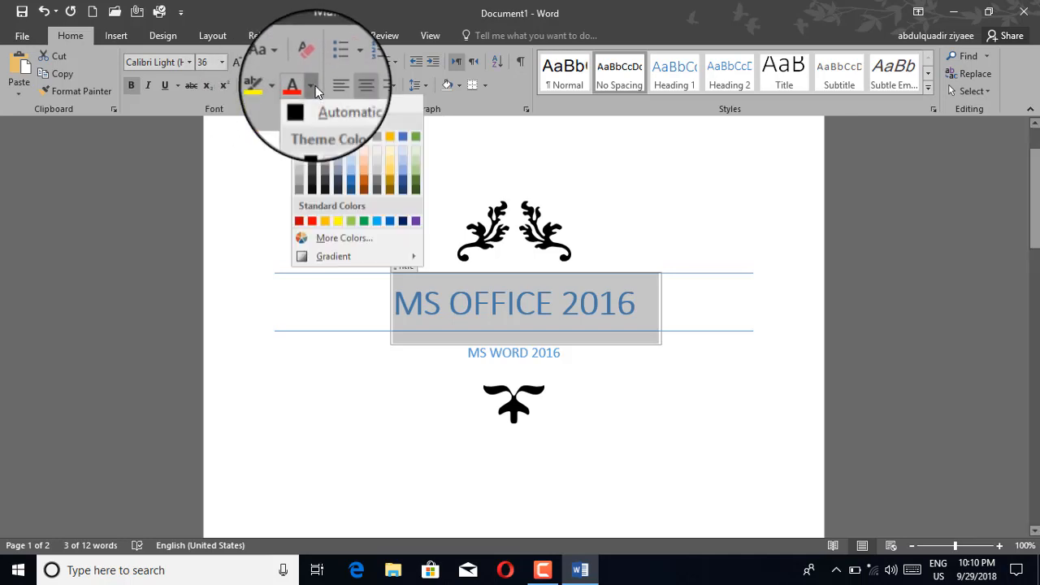
pyautogui.click(312, 140)
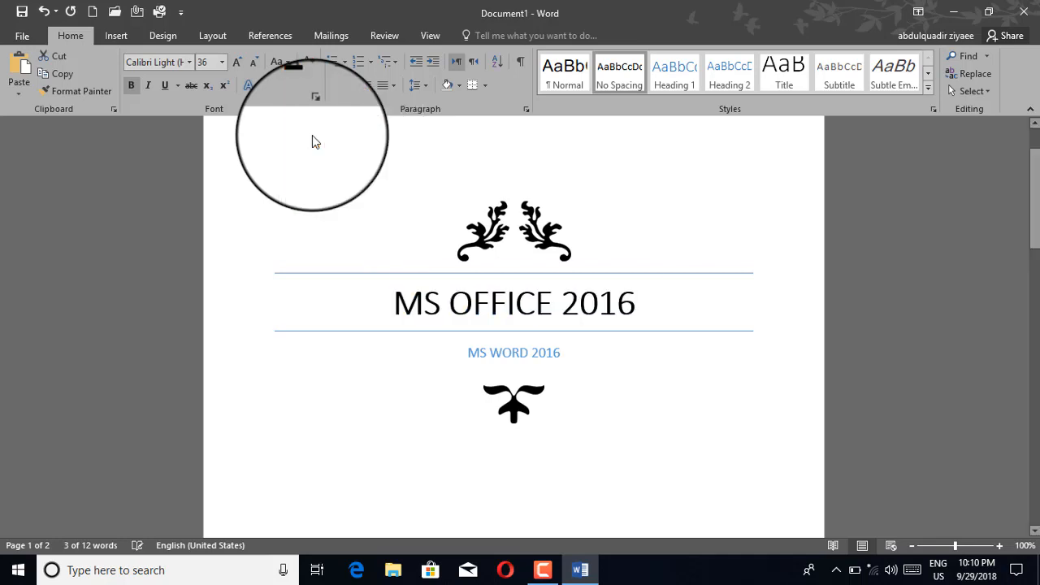
pyautogui.click(236, 64)
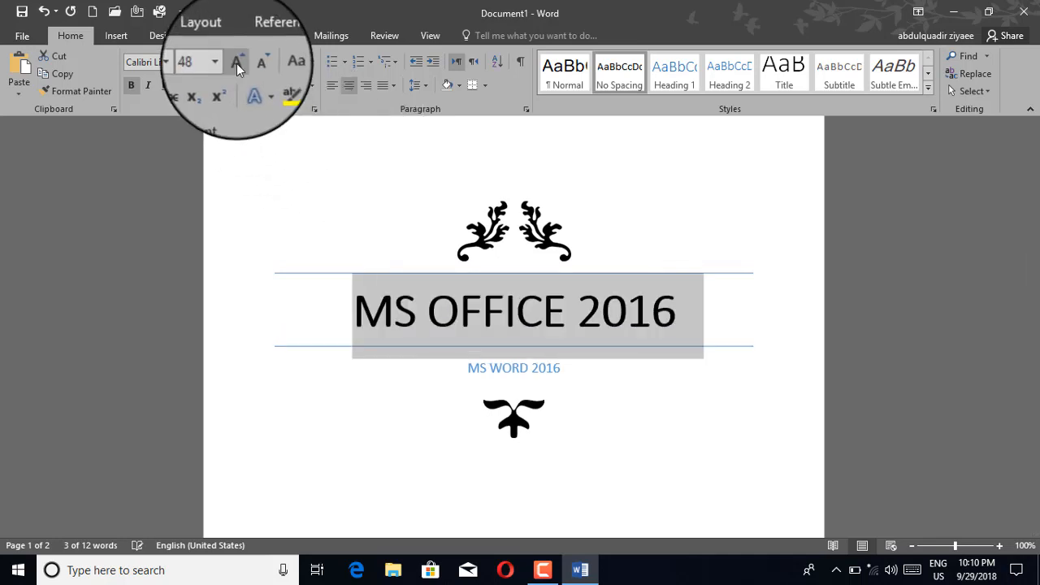
pyautogui.click(419, 314)
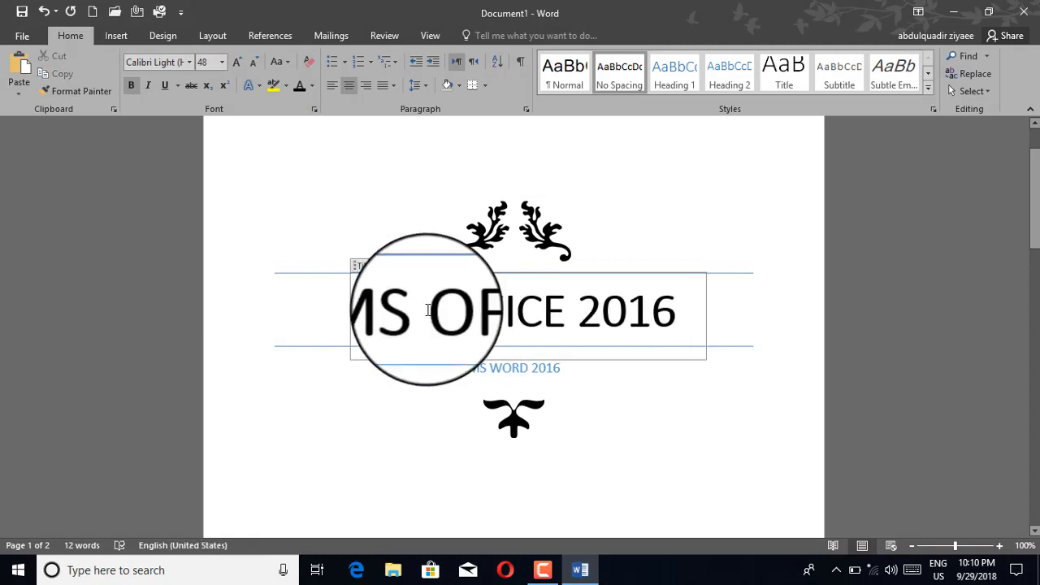
# Step: Change the font color of the subtitle "MS WORD 2016" to black
pyautogui.scroll(-1, 460, 341)
pyautogui.click(512, 335)
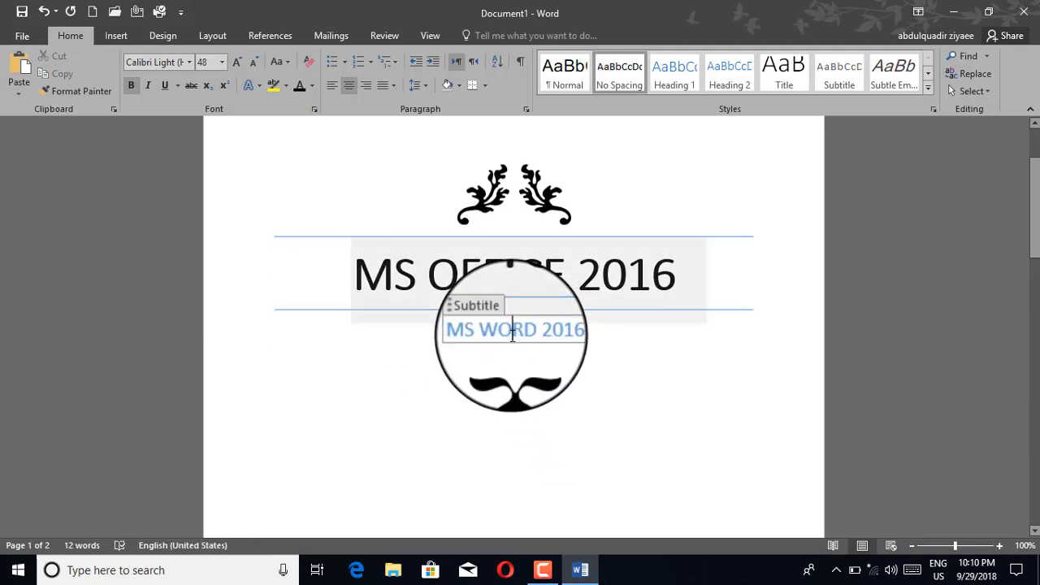
pyautogui.hotkey('ctrl', 'a')
pyautogui.click(524, 335)
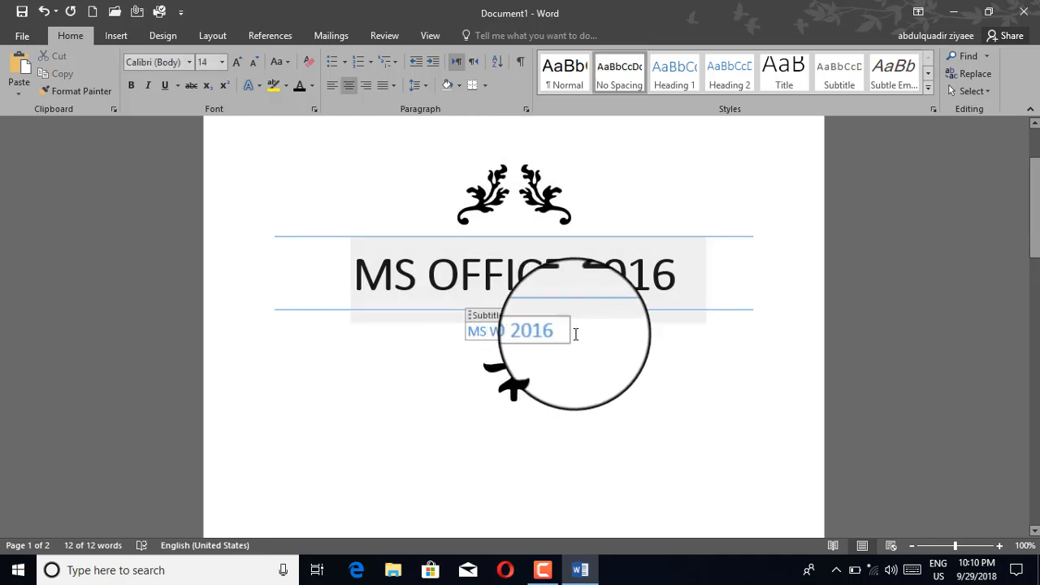
pyautogui.moveTo(561, 334); pyautogui.dragTo(414, 334)
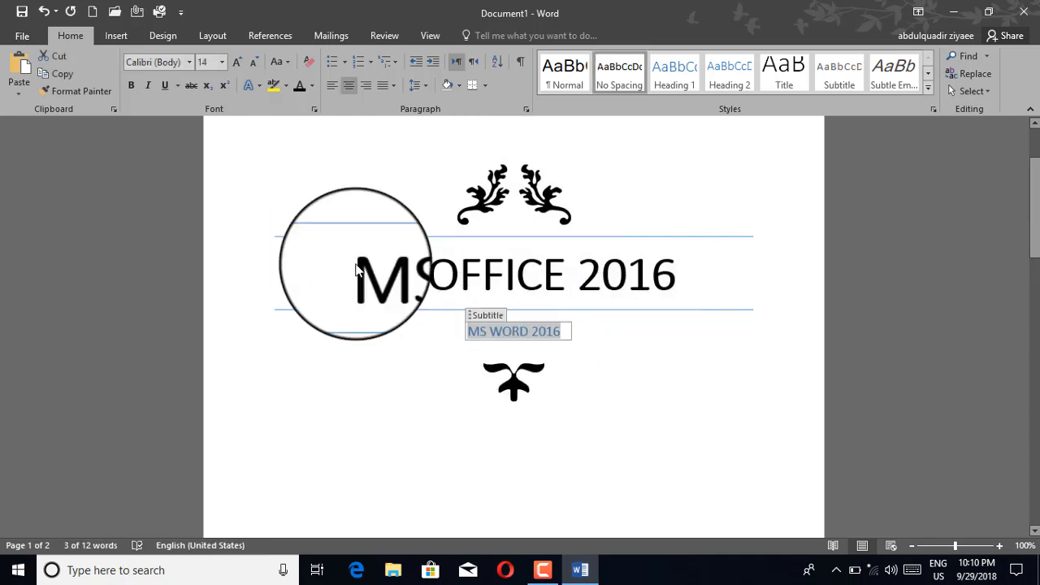
pyautogui.click(312, 90)
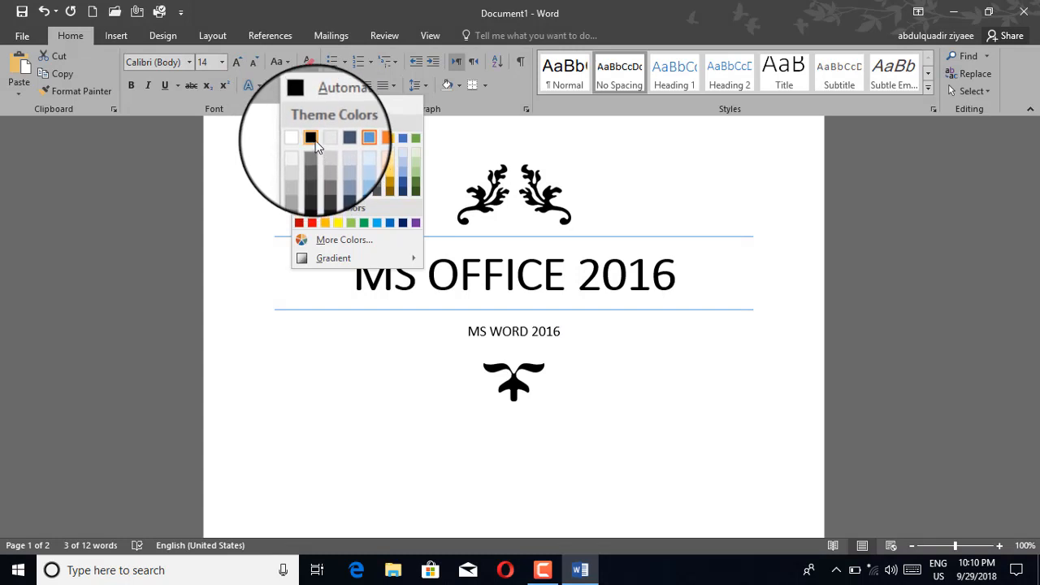
pyautogui.click(316, 145)
pyautogui.click(576, 358)
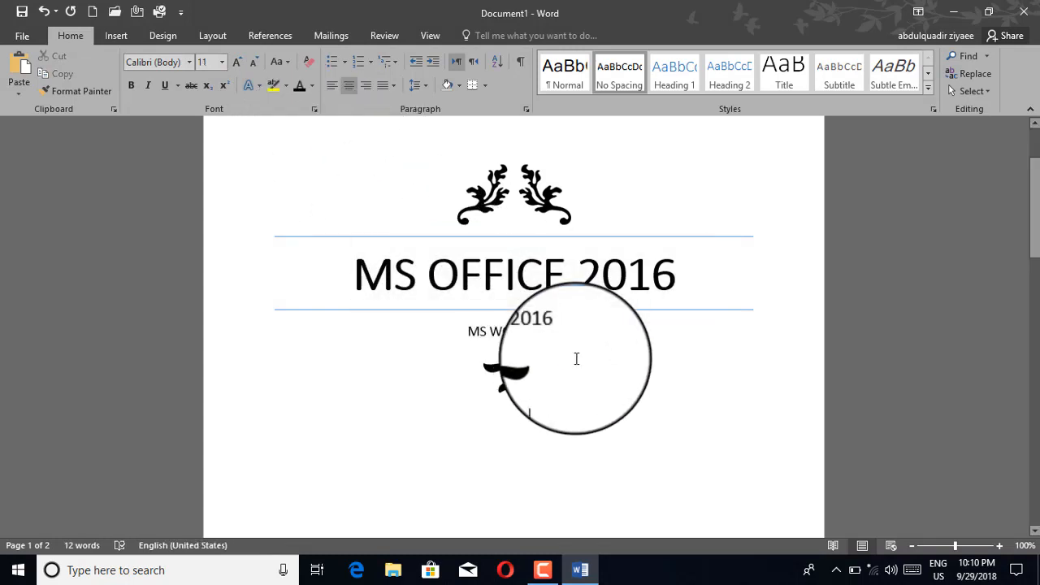
# Step: Change the font color of the date, company name and address at the foot of the cover page to black
pyautogui.scroll(-10, 576, 359)
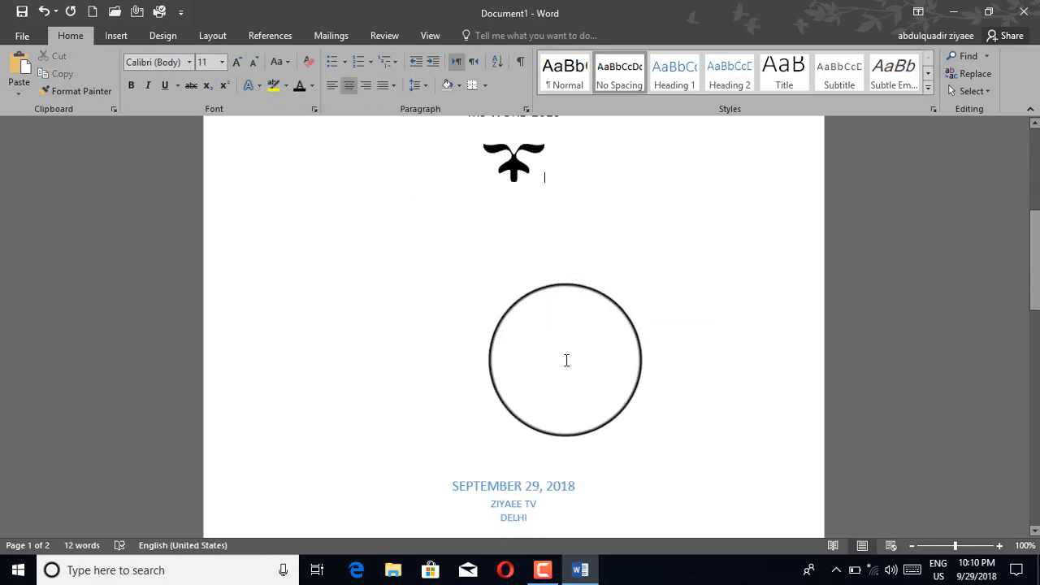
pyautogui.click(498, 300)
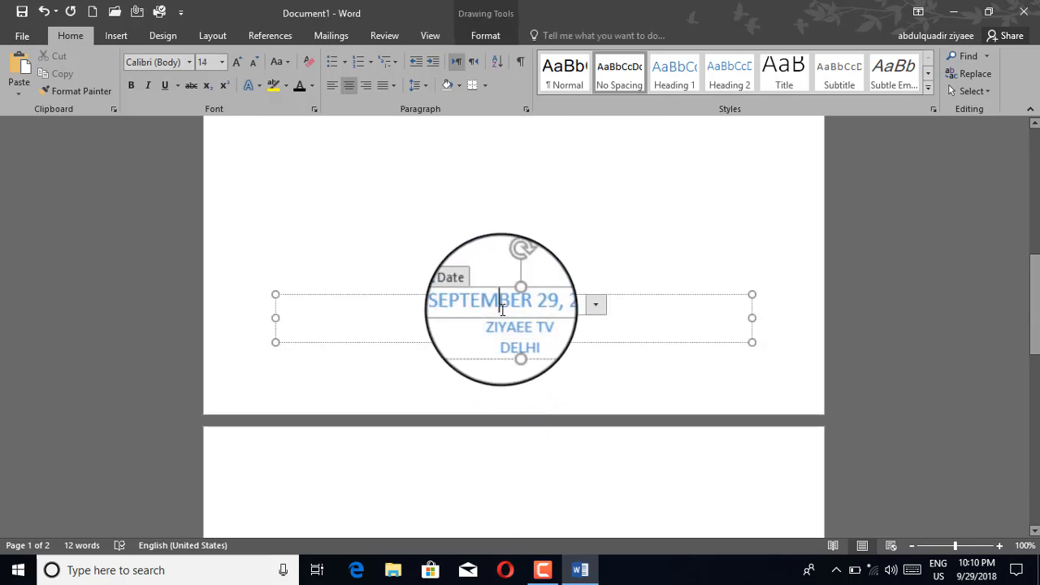
pyautogui.click(300, 85)
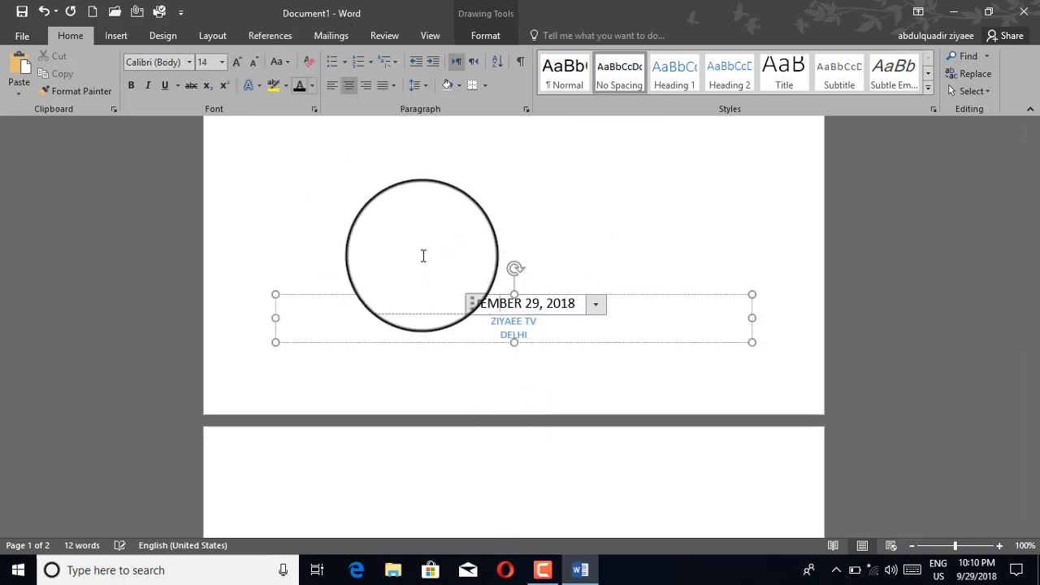
pyautogui.click(513, 334)
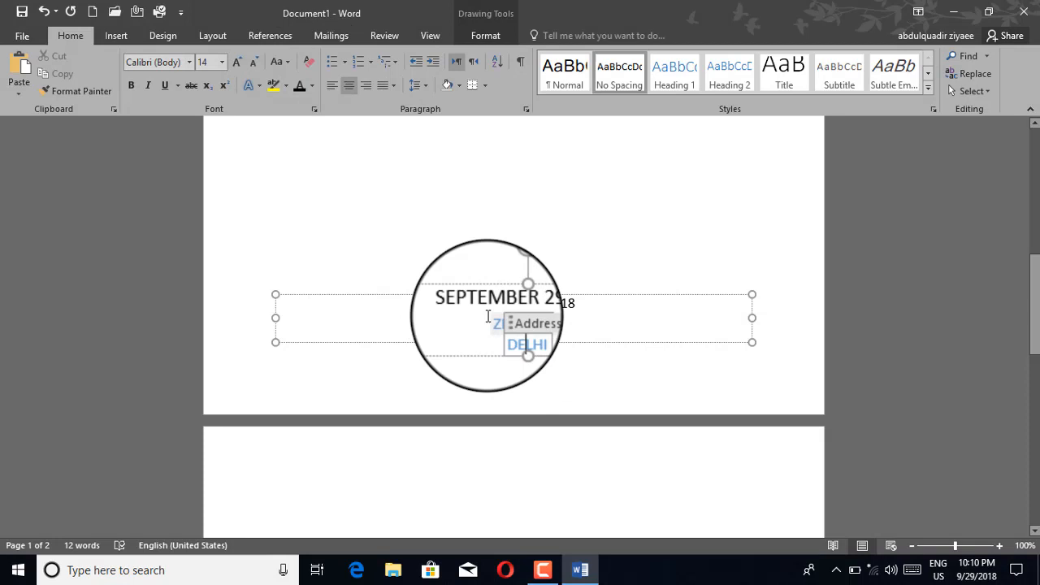
pyautogui.click(299, 84)
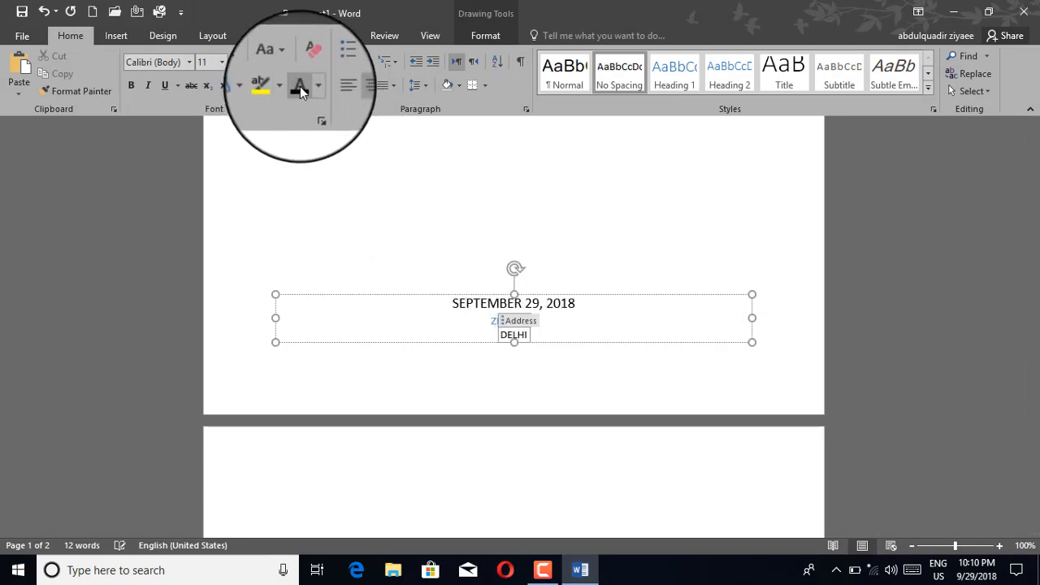
pyautogui.click(572, 249)
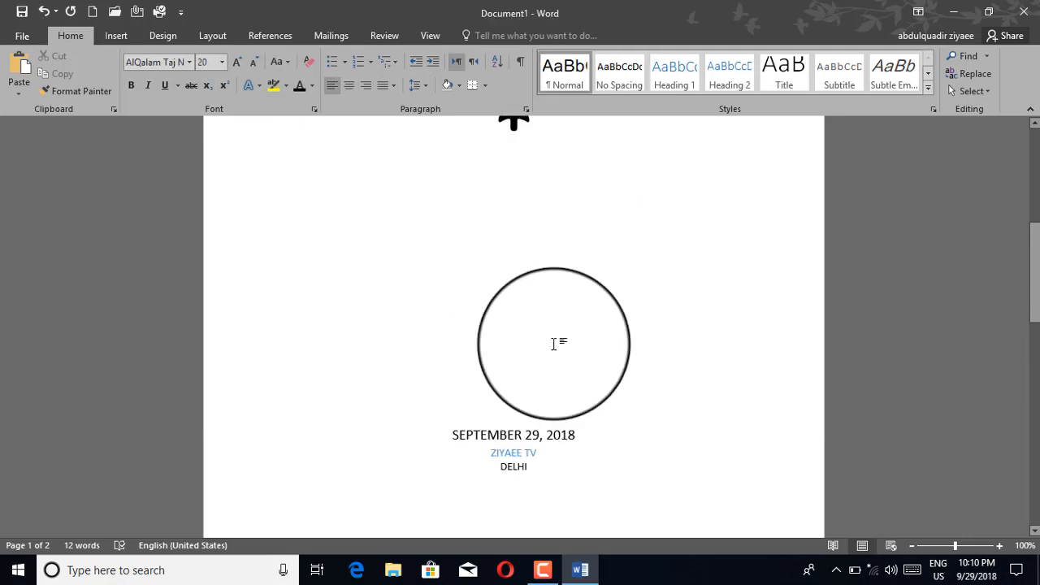
pyautogui.click(516, 453)
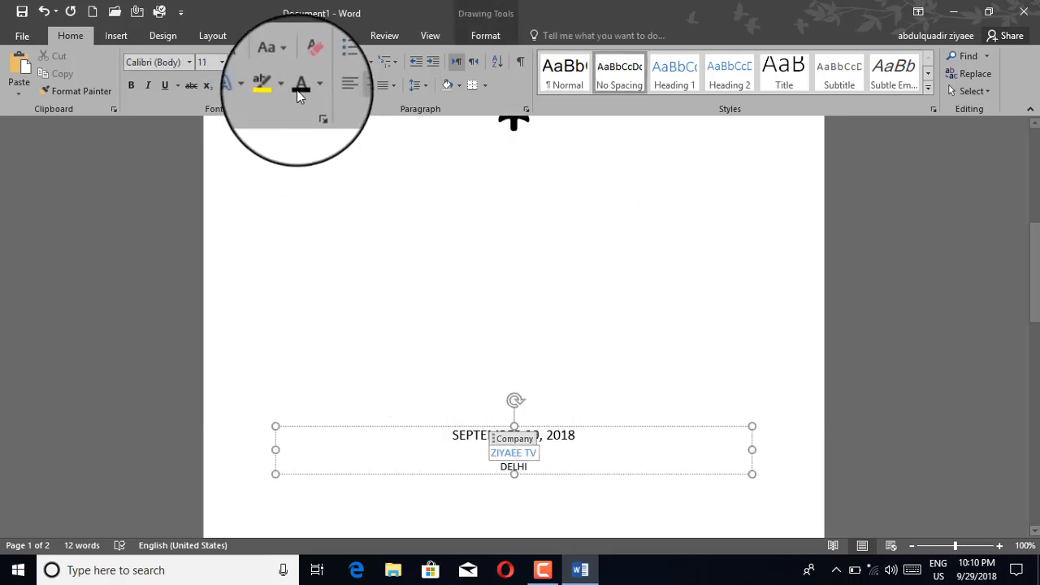
pyautogui.click(488, 321)
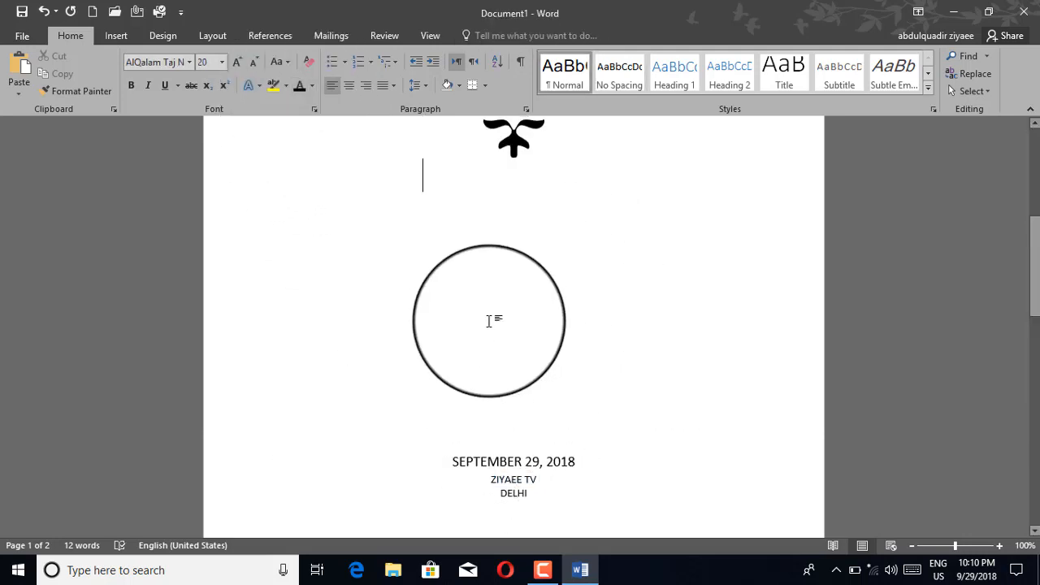
pyautogui.scroll(8, 489, 323)
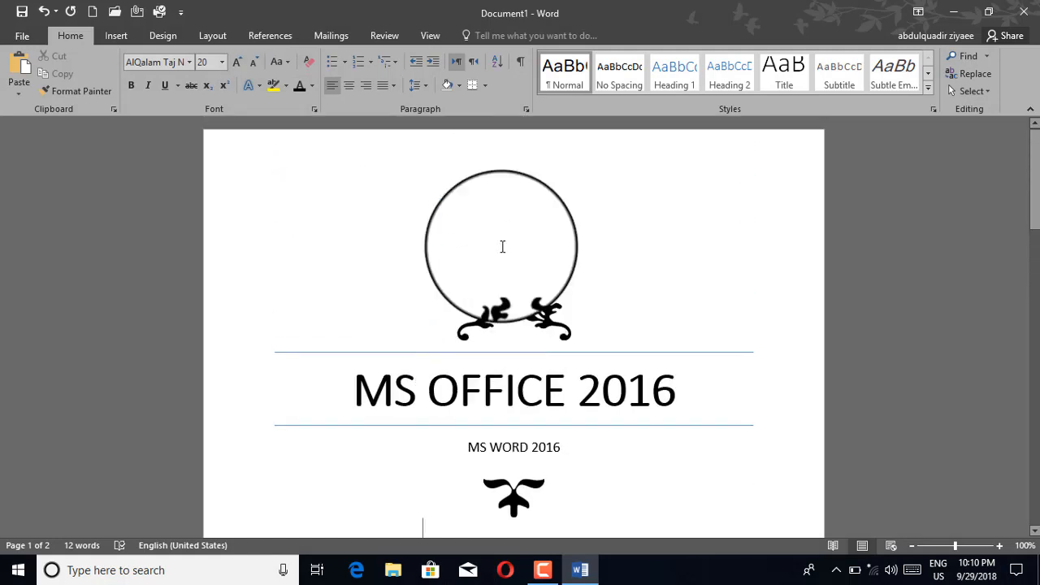
pyautogui.scroll(-2, 528, 220)
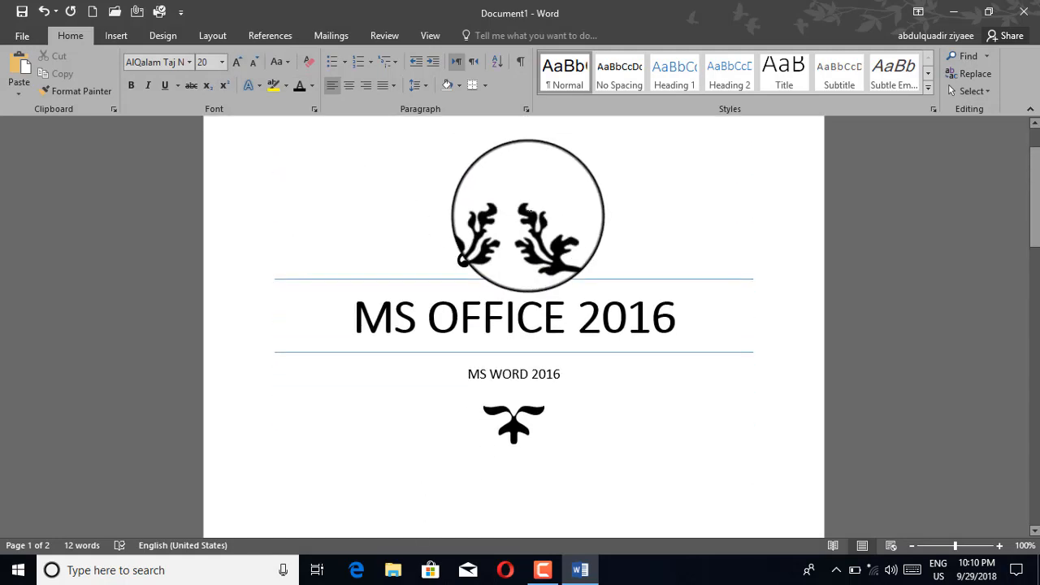
pyautogui.scroll(-3, 529, 307)
pyautogui.scroll(4, 529, 307)
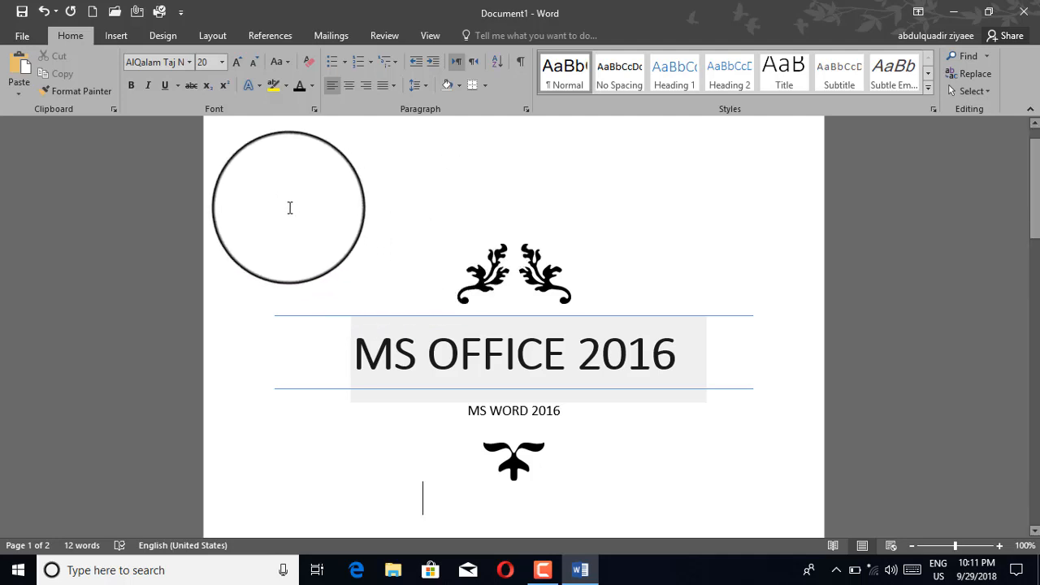
# Step: Enter the sample lines "DFBHDFBNDFNBDFBNFDBFD" and "FDSVSDVSABH" on the page after the cover page
pyautogui.click(117, 39)
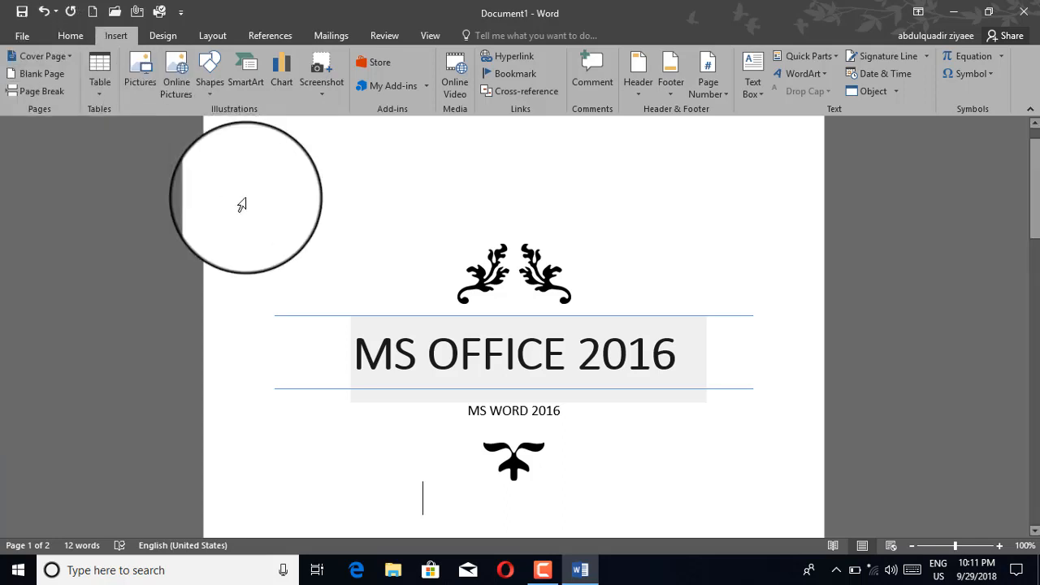
pyautogui.scroll(-6, 281, 211)
pyautogui.scroll(-5, 292, 220)
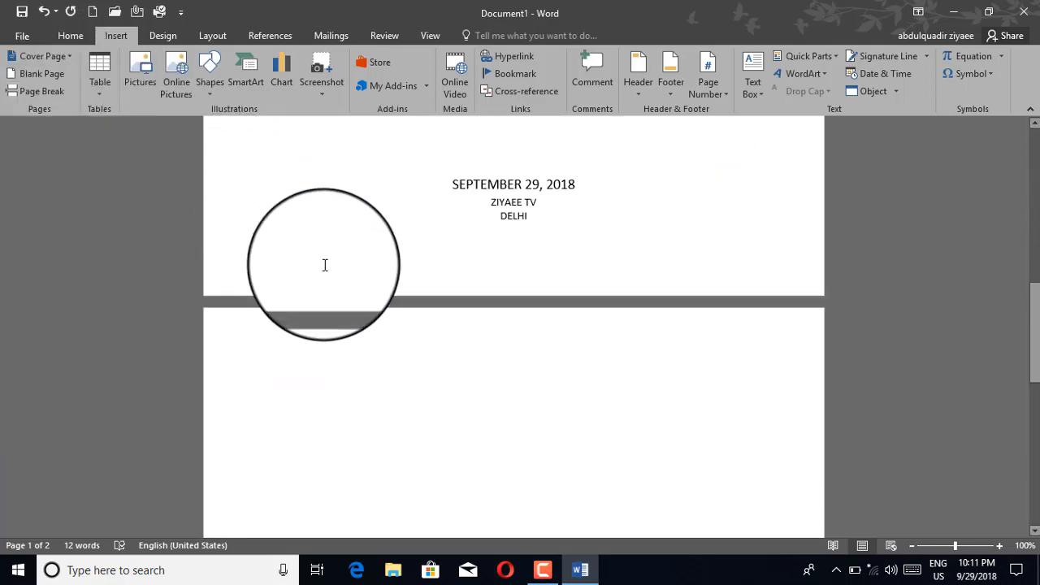
pyautogui.scroll(-5, 276, 325)
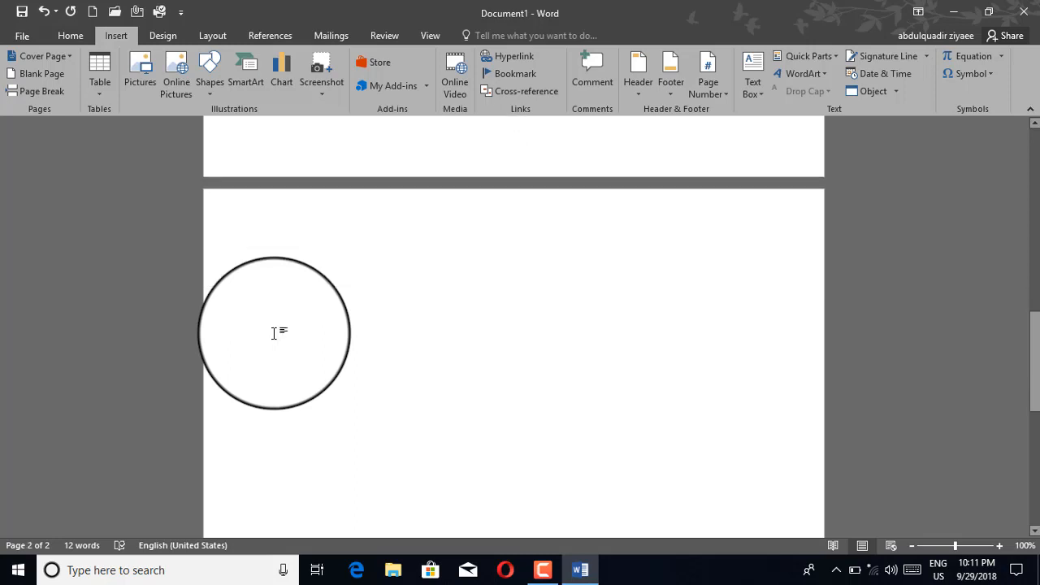
pyautogui.scroll(4, 278, 309)
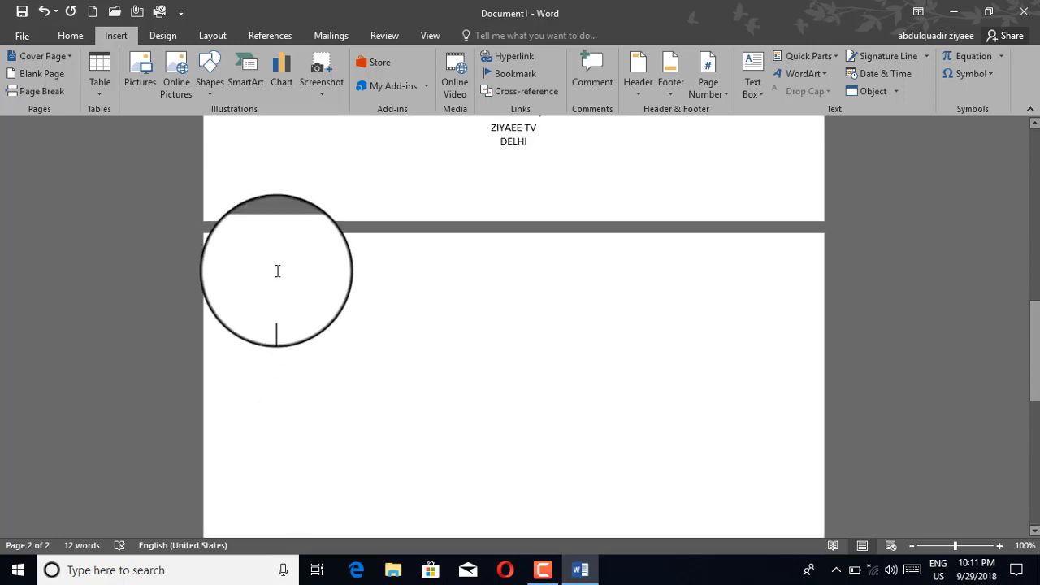
pyautogui.scroll(-3, 282, 335)
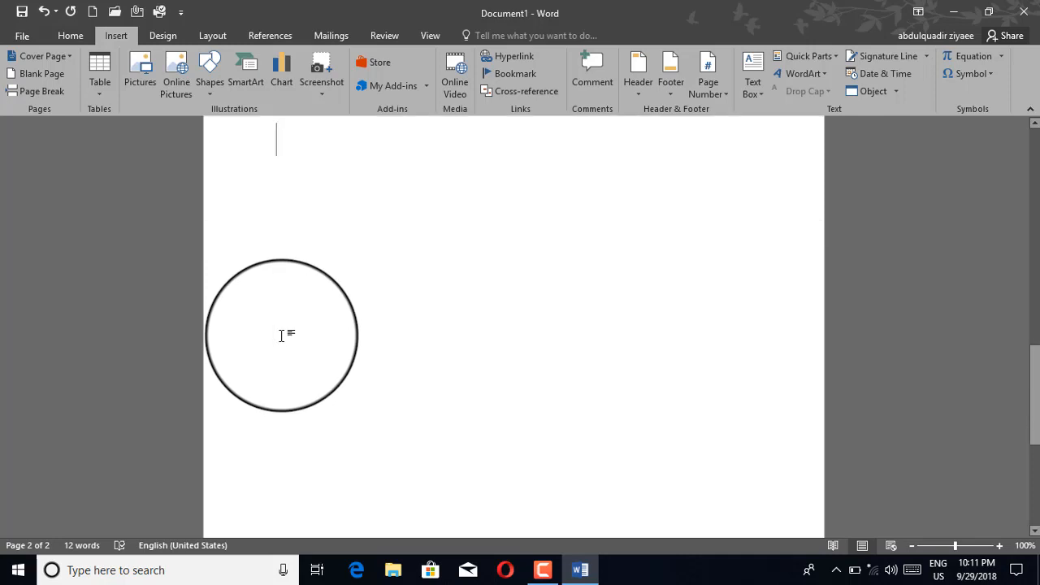
pyautogui.write('DFBHDFBNDFNBDFBNFDBFD')
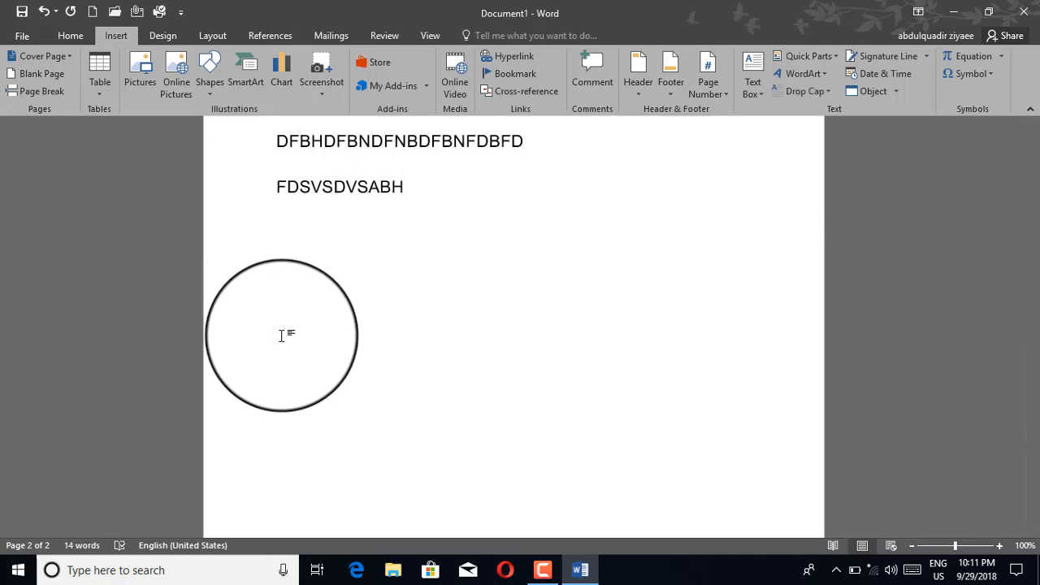
# Step: Insert a blank page after the two lines of sample text
pyautogui.click(30, 76)
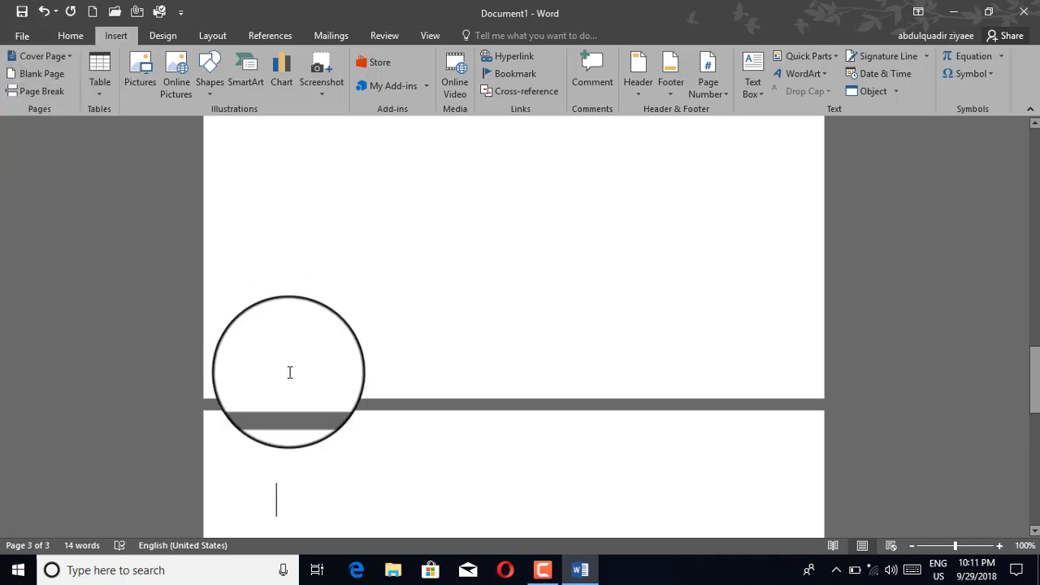
pyautogui.scroll(5, 289, 372)
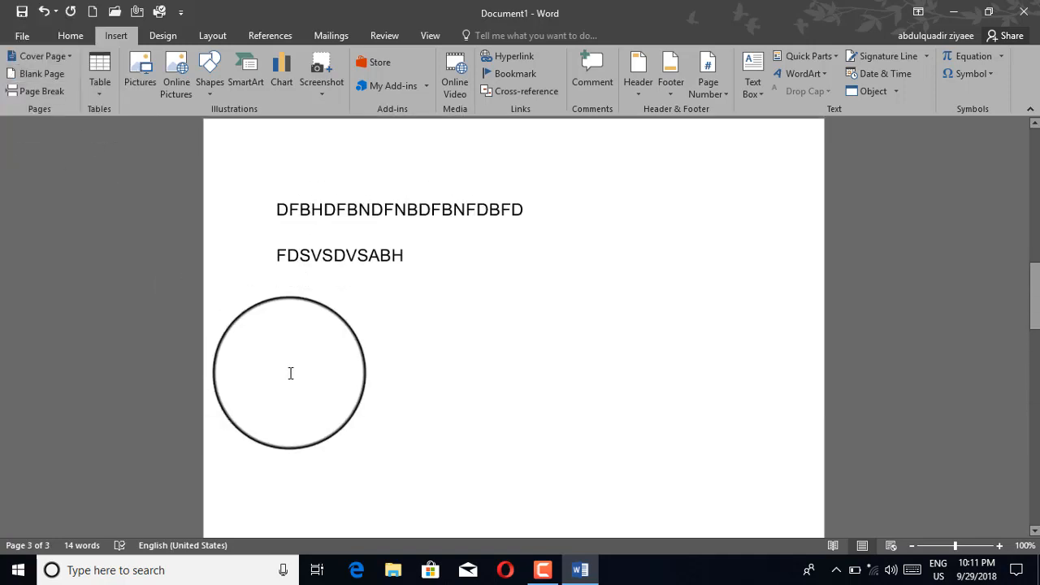
pyautogui.scroll(-5, 290, 377)
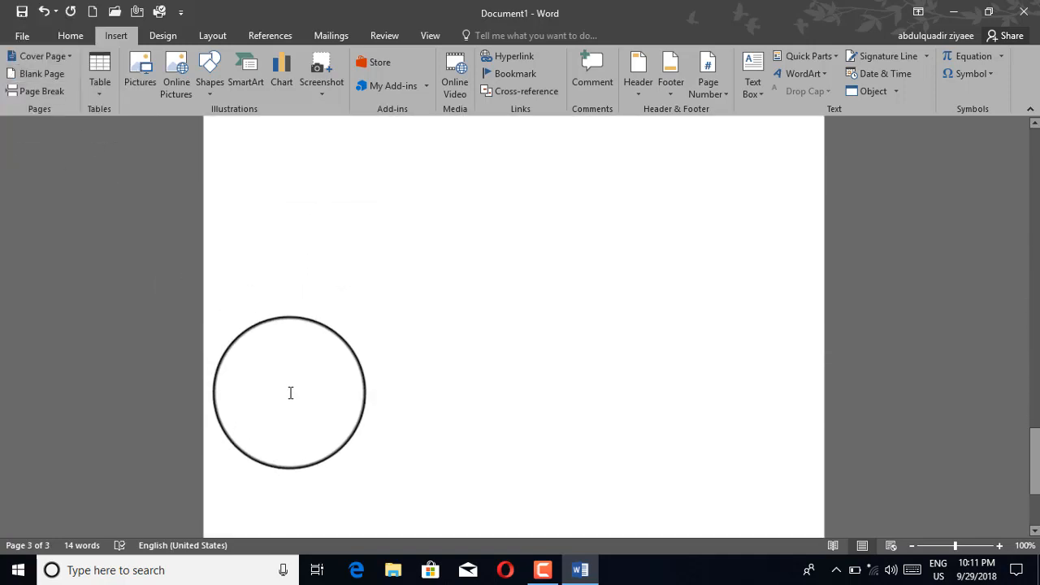
pyautogui.scroll(-3, 290, 397)
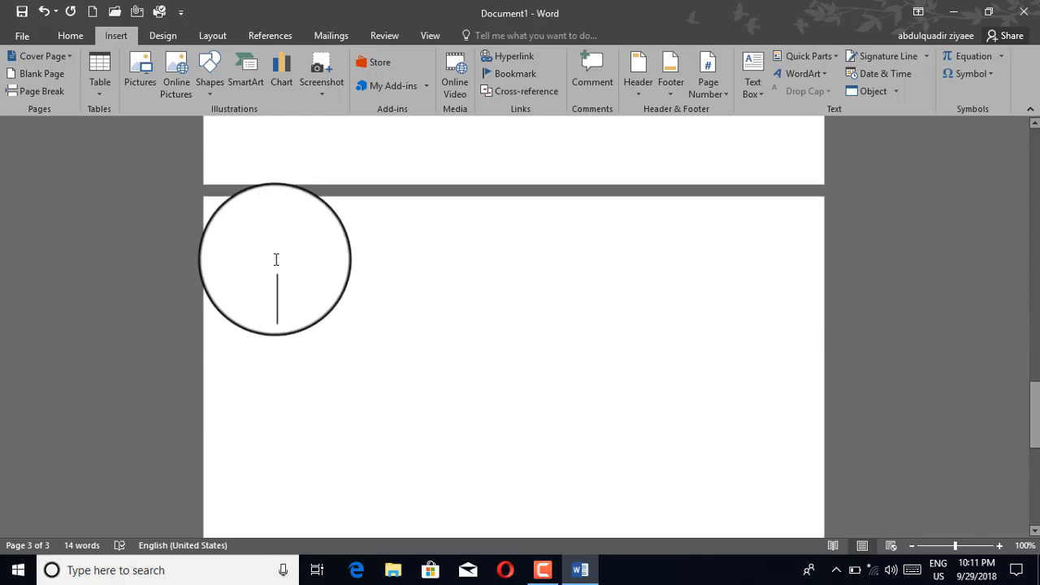
pyautogui.scroll(10, 277, 274)
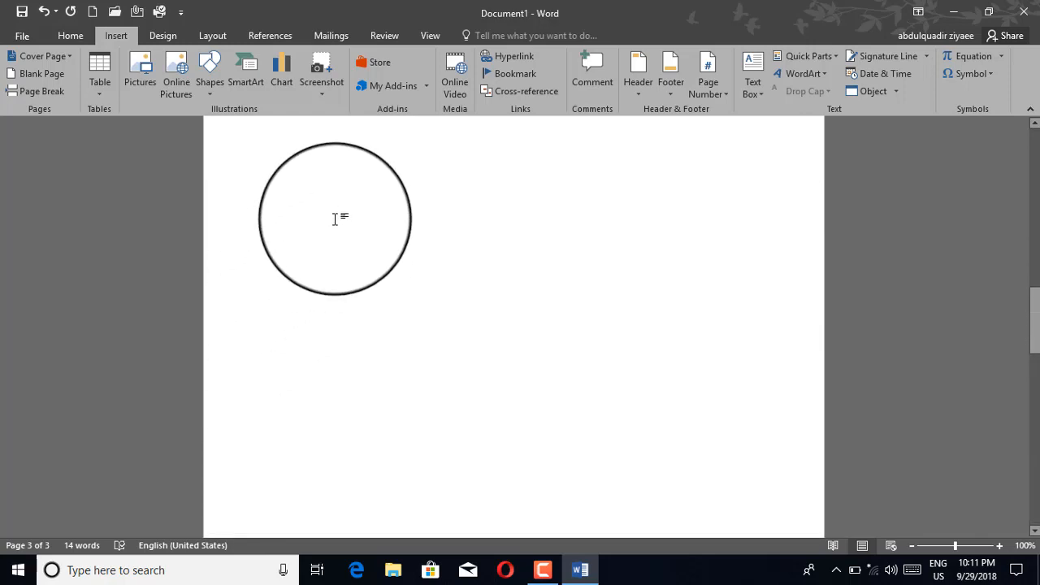
# Step: Insert a page break after the sample line "FDSVSDVSABH" and look over the pages around it
pyautogui.click(407, 287)
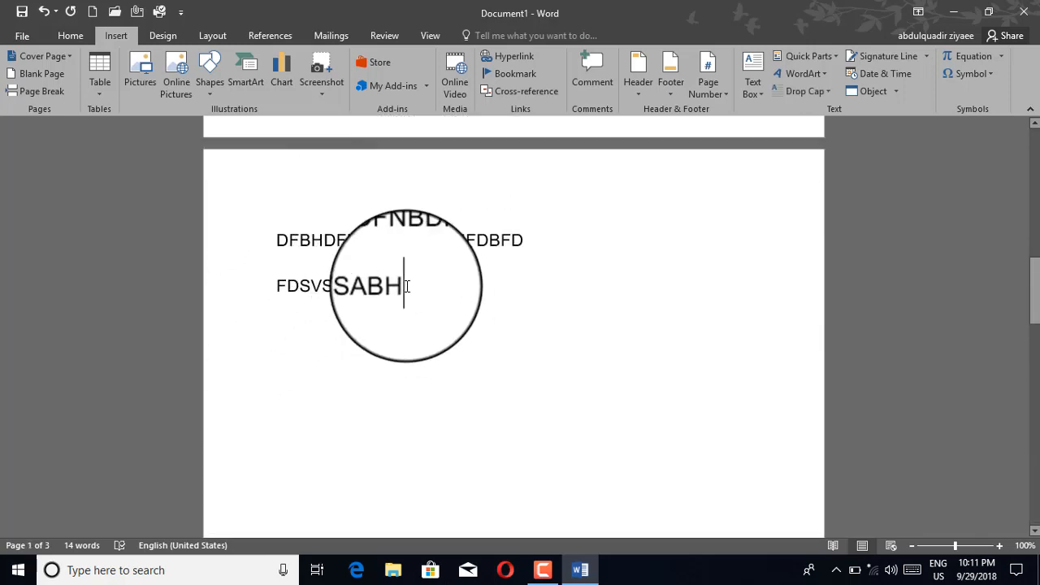
pyautogui.scroll(-2, 341, 395)
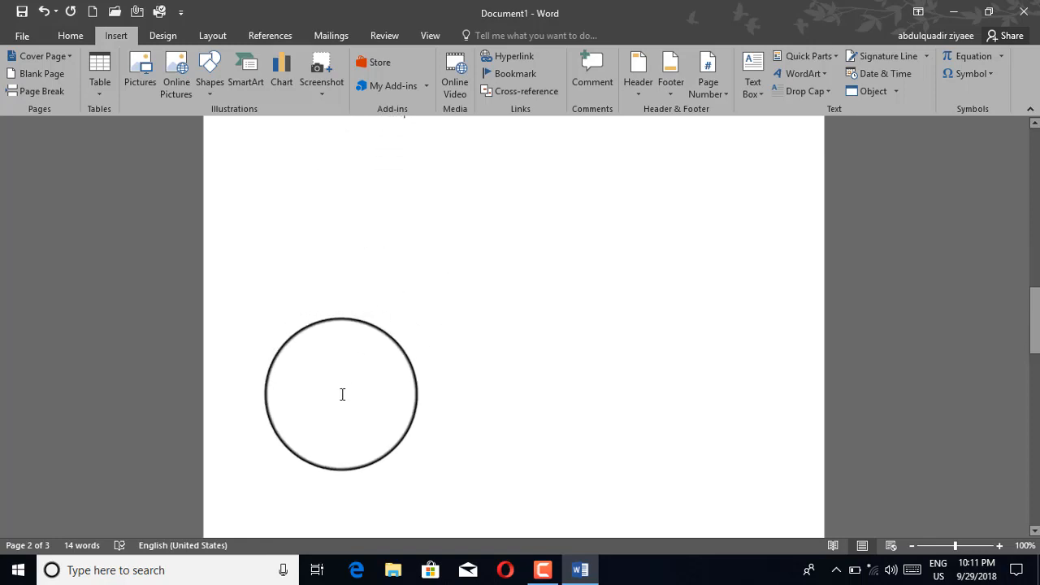
pyautogui.scroll(3, 341, 395)
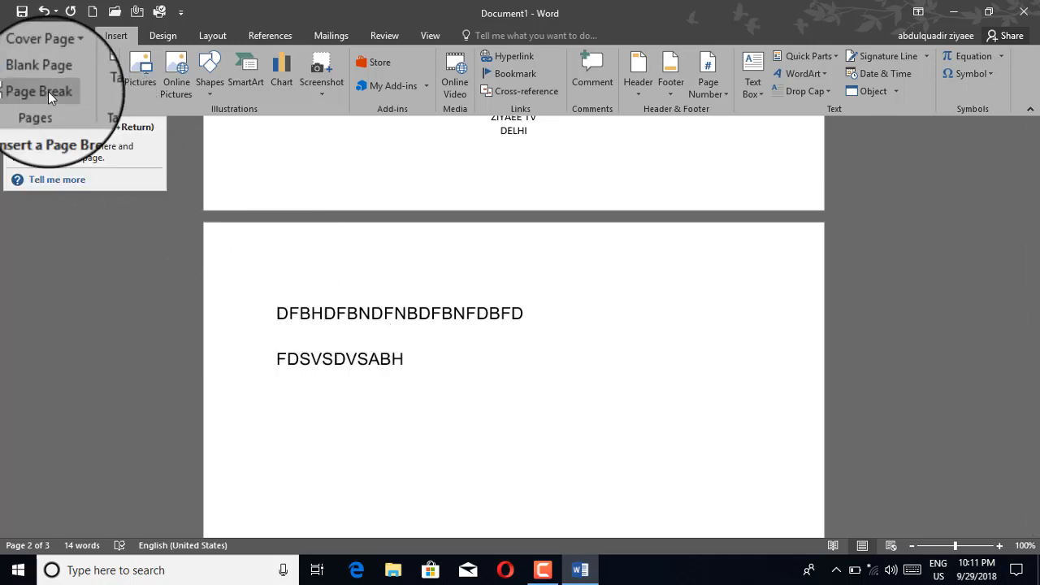
pyautogui.click(48, 91)
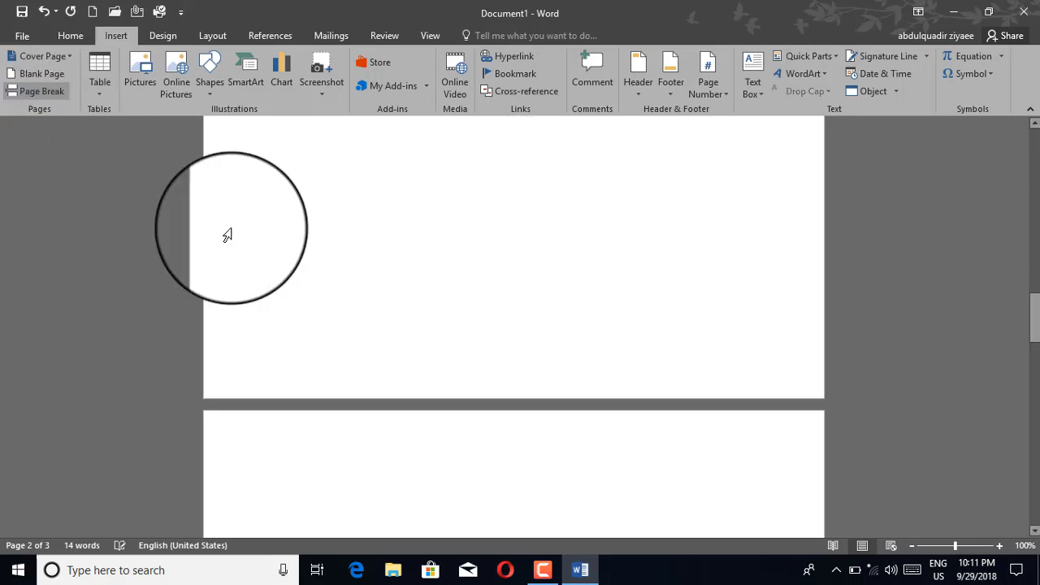
pyautogui.scroll(-9, 309, 375)
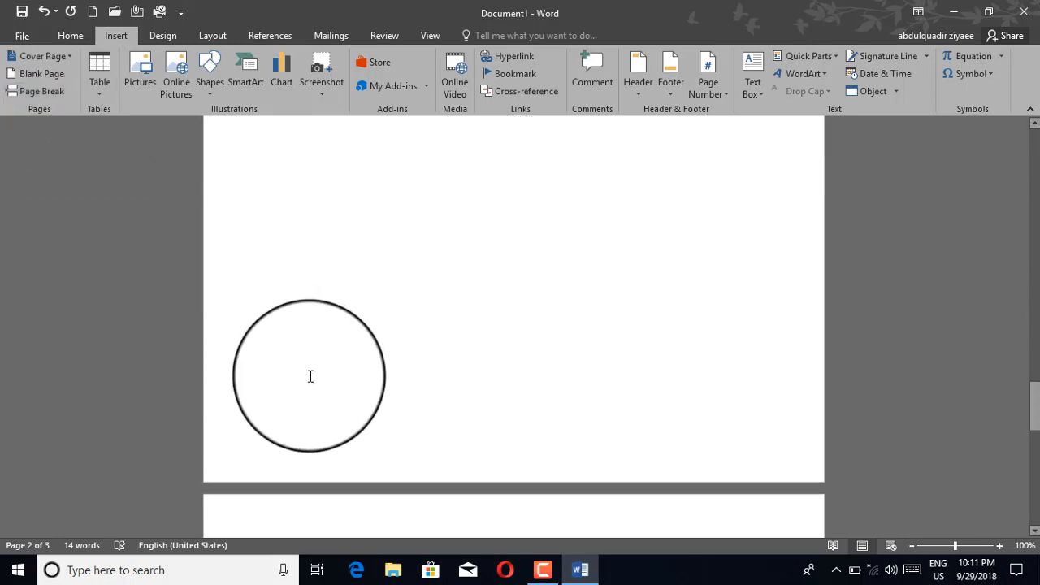
pyautogui.scroll(13, 309, 376)
pyautogui.scroll(10, 308, 375)
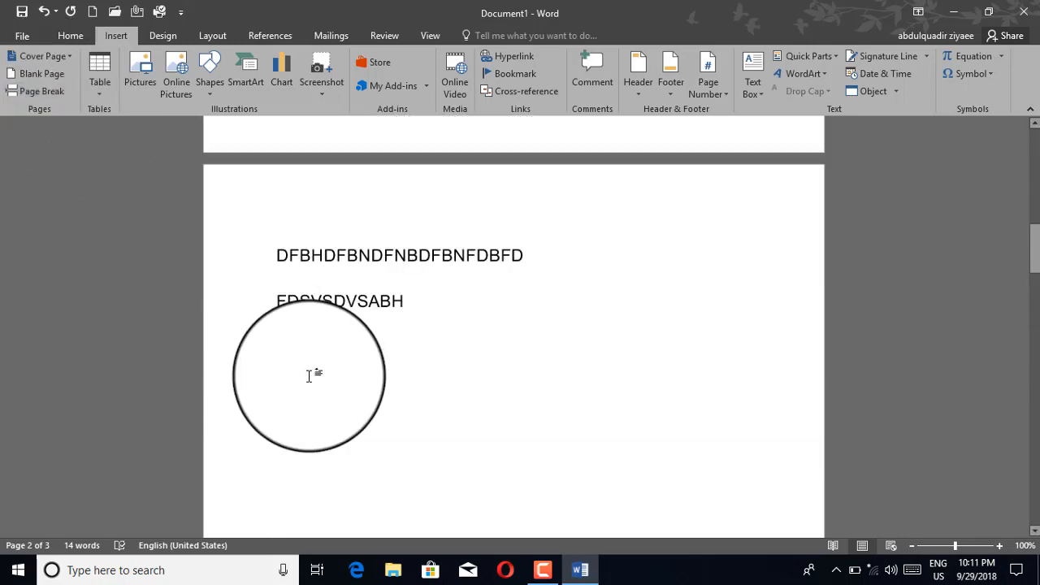
pyautogui.scroll(-2, 309, 377)
pyautogui.scroll(4, 309, 381)
pyautogui.scroll(-9, 305, 373)
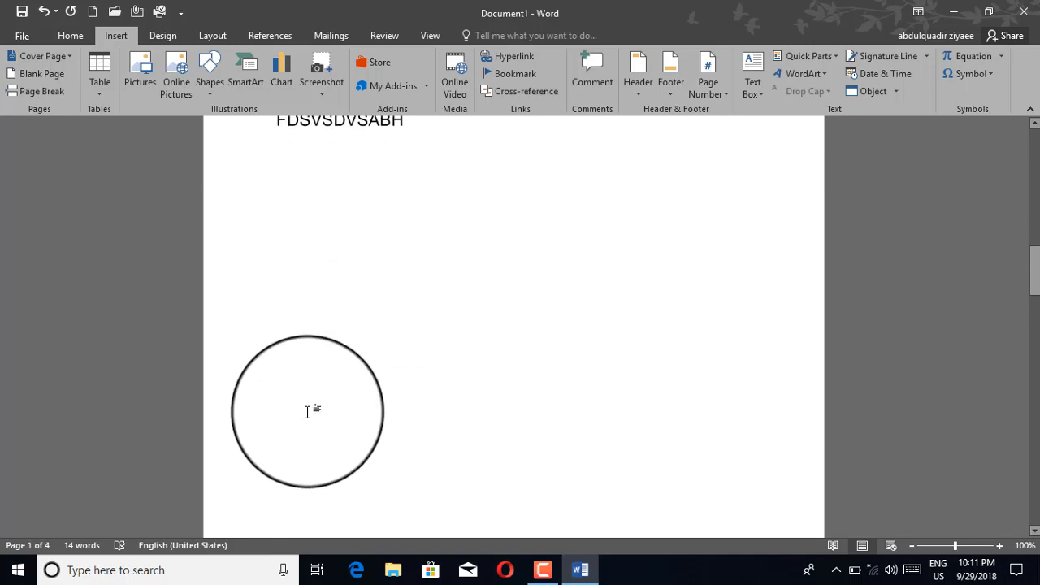
# Step: Enter the sample lines "HBREHERHERHERH" and "SDVGSEDBVSDBSDBDS" on the new page and insert a page break after them
pyautogui.scroll(-3, 293, 360)
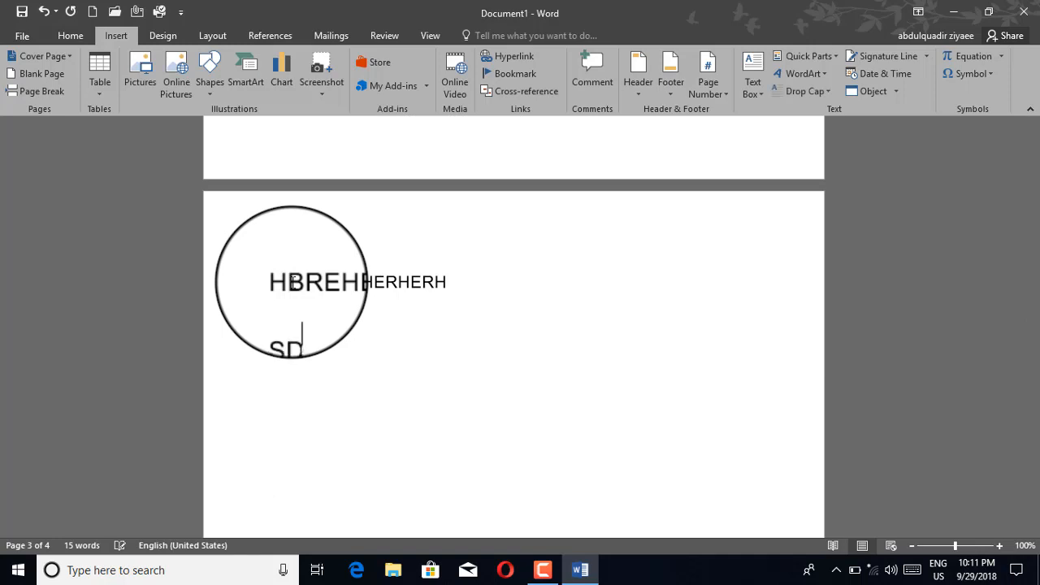
pyautogui.write('DBSDBDS')
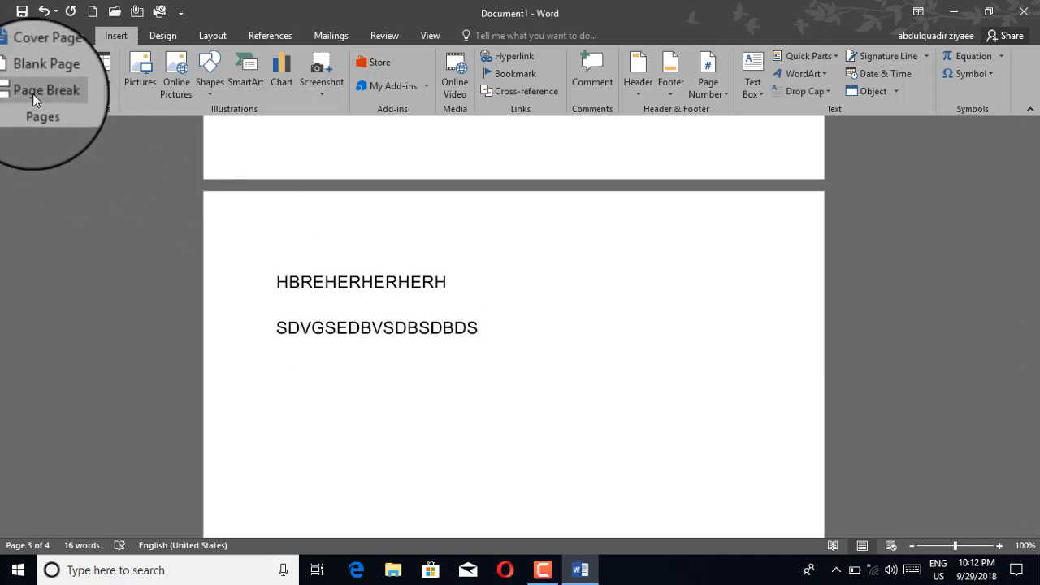
pyautogui.click(32, 94)
pyautogui.scroll(-6, 334, 382)
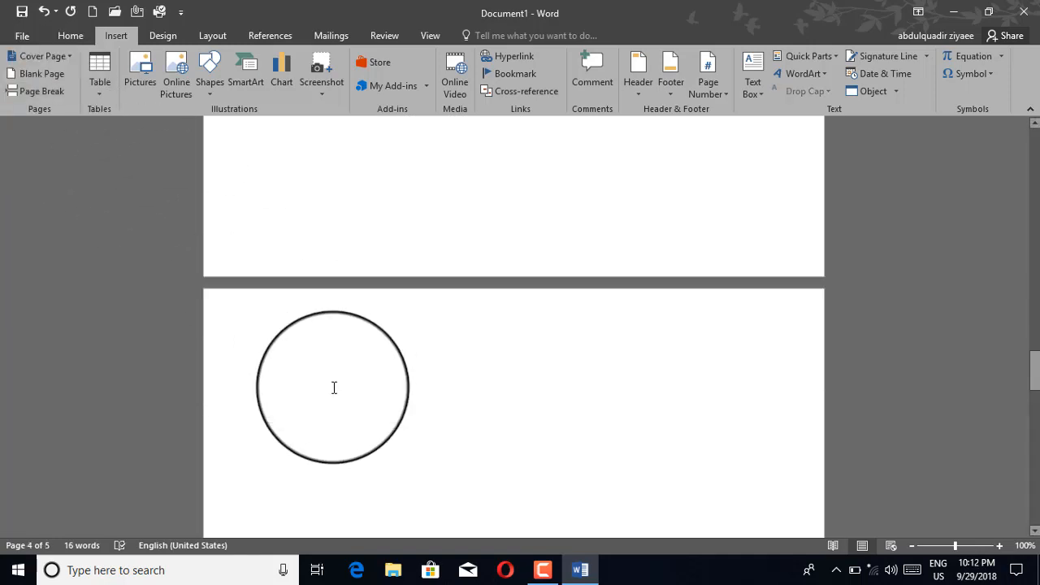
pyautogui.scroll(-5, 334, 391)
pyautogui.scroll(10, 334, 393)
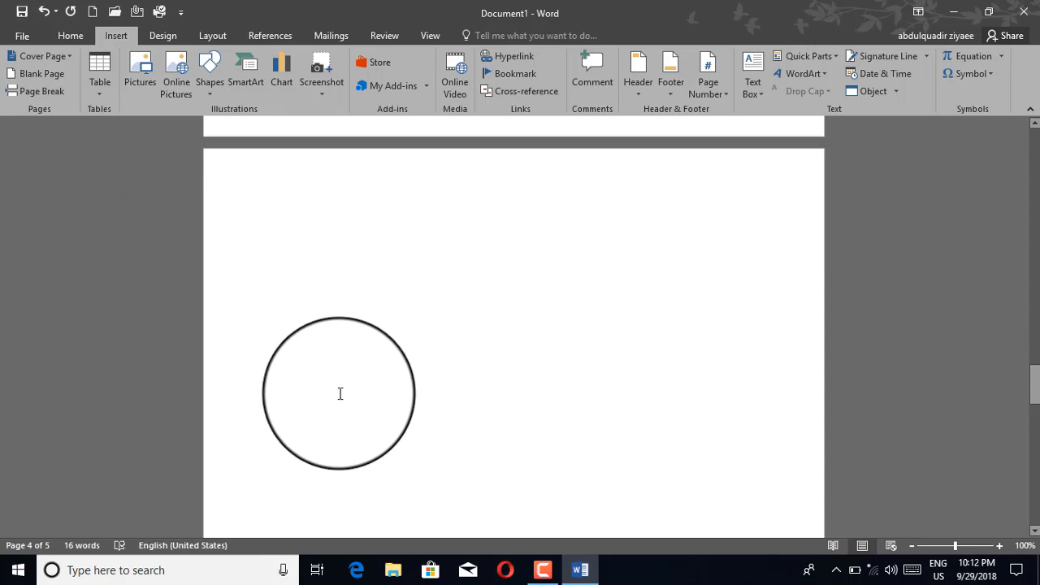
pyautogui.scroll(3, 339, 393)
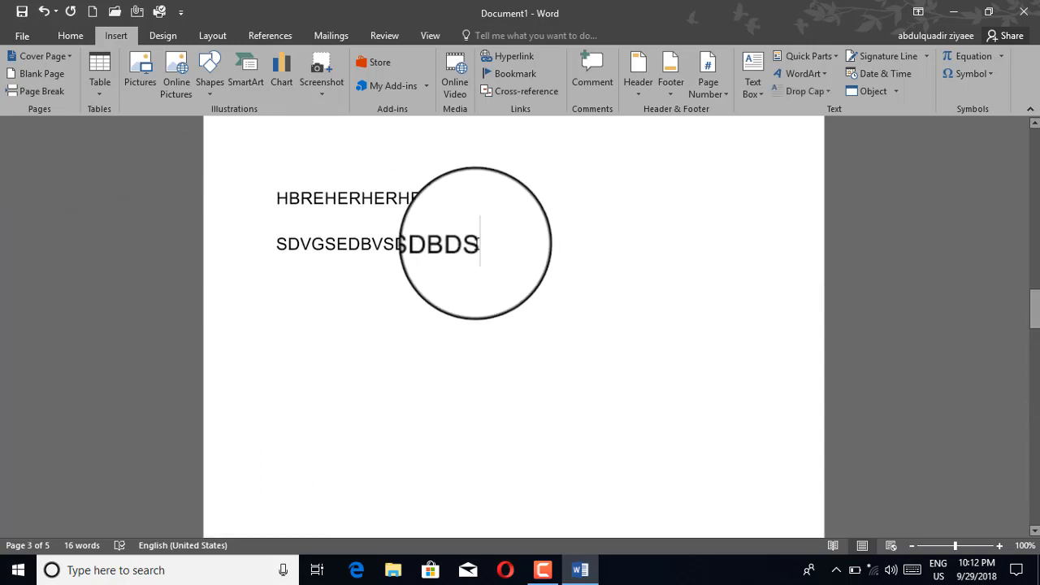
# Step: Add a run of empty paragraphs after the line "SDVGSEDBVSDBSDBDS" to push the cursor onto the next page
pyautogui.press('Return')
pyautogui.press('Return')
pyautogui.press('Return')
pyautogui.press('Return')
pyautogui.press('Return')
pyautogui.press('Return')
pyautogui.press('Return')
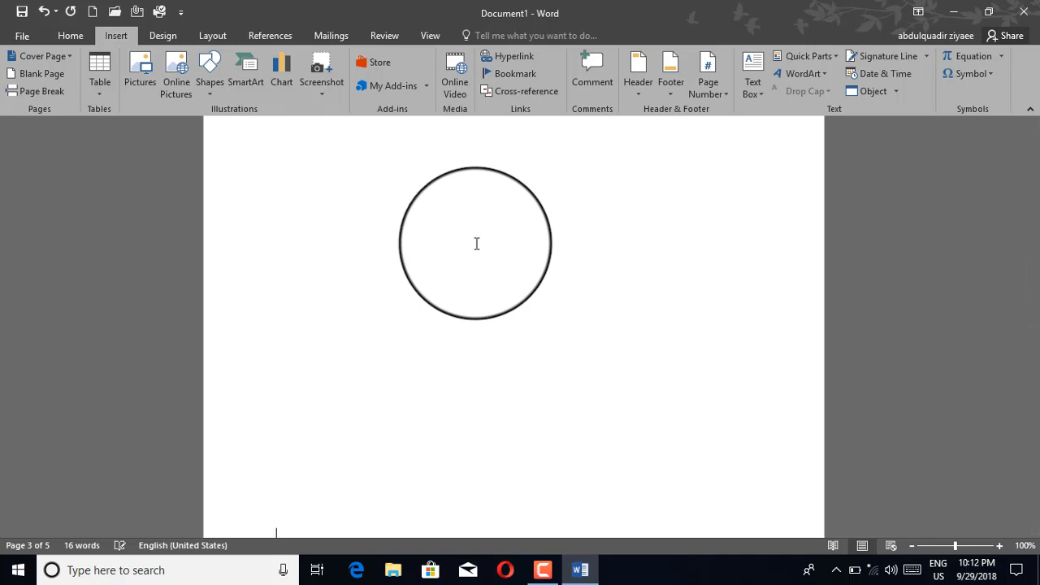
pyautogui.press('Return')
pyautogui.press('Return')
pyautogui.press('Return')
pyautogui.press('Return')
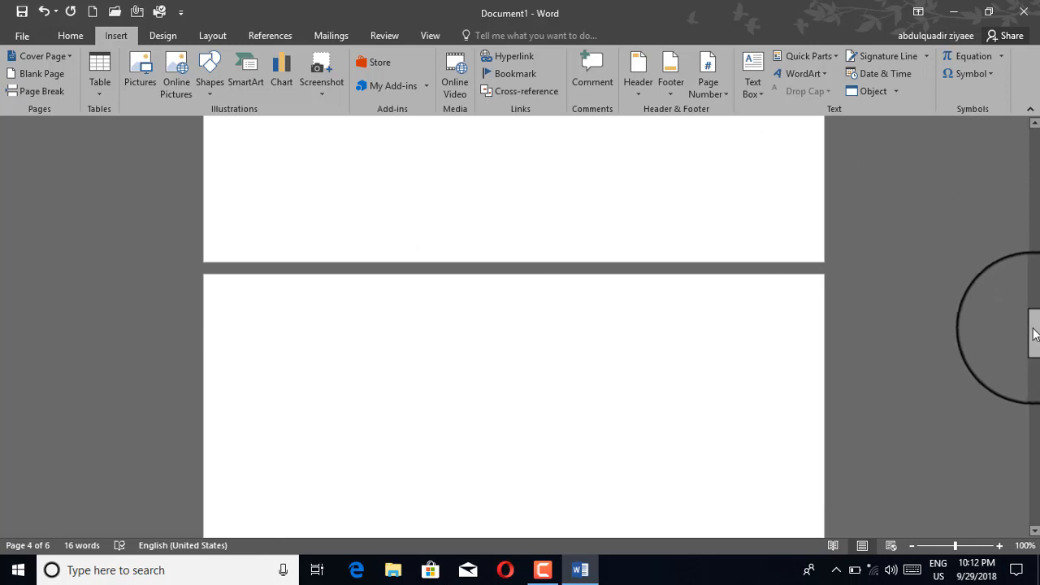
# Step: Insert a page break after the empty paragraphs and enter the sample text "VGEBVEBEBEBEW" on the following page
pyautogui.moveTo(1034, 333); pyautogui.dragTo(1034, 431)
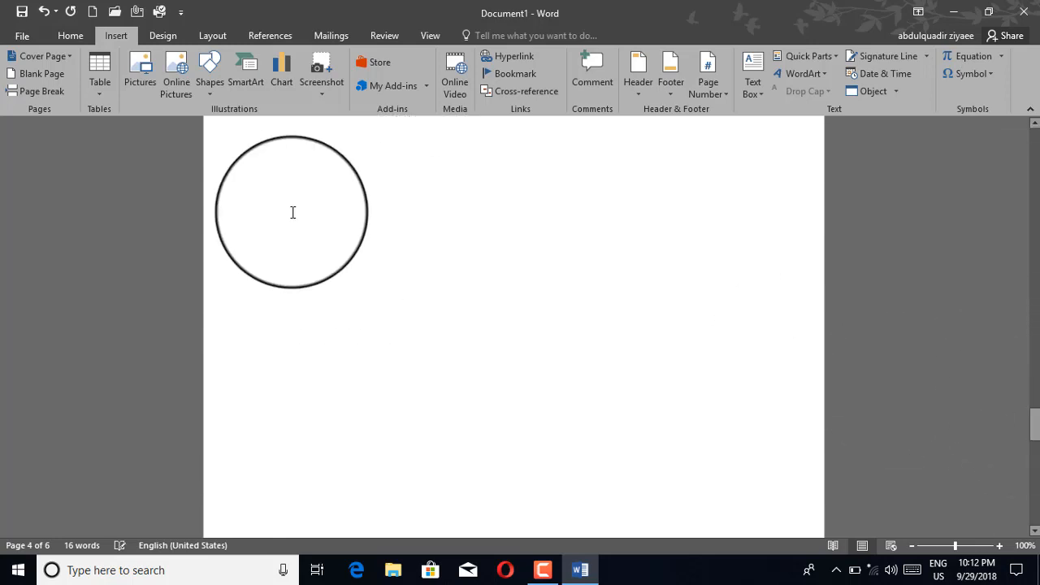
pyautogui.click(38, 91)
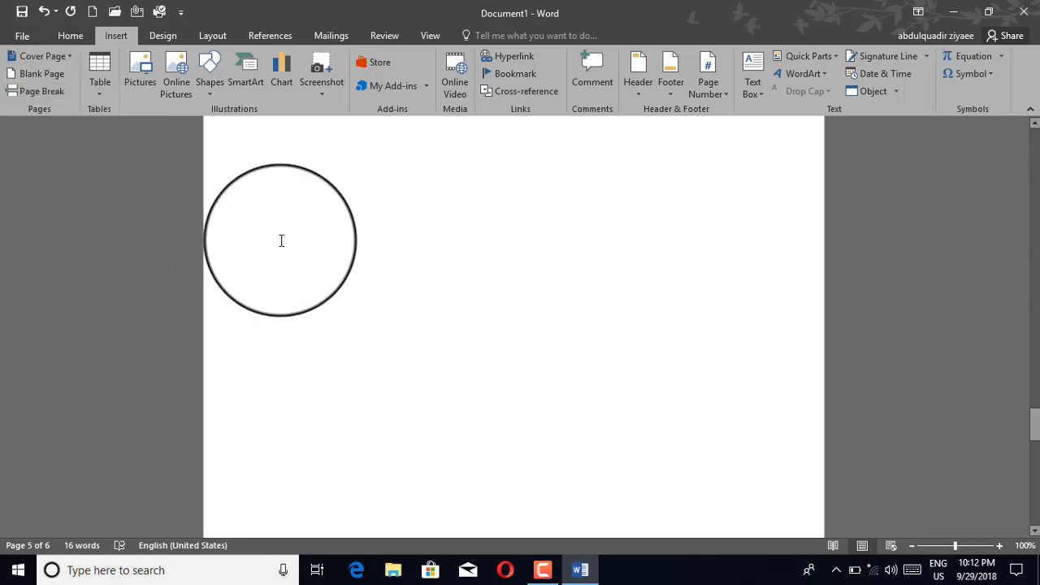
pyautogui.write('VGEBVEBEBEBEW')
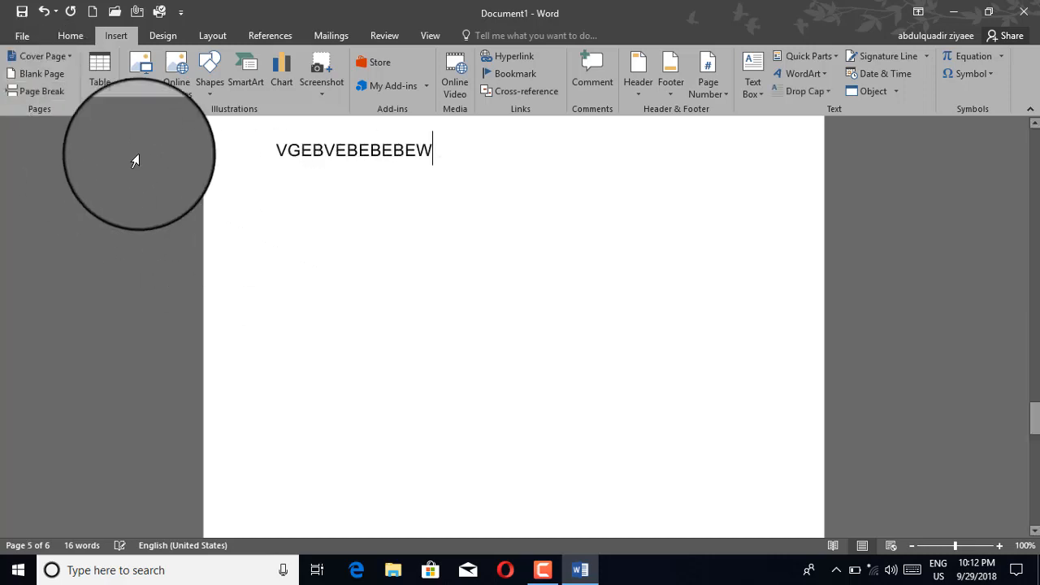
# Step: Insert two consecutive page breaks after the sample text "VGEBVEBEBEBEW"
pyautogui.click(35, 90)
pyautogui.scroll(-5, 365, 274)
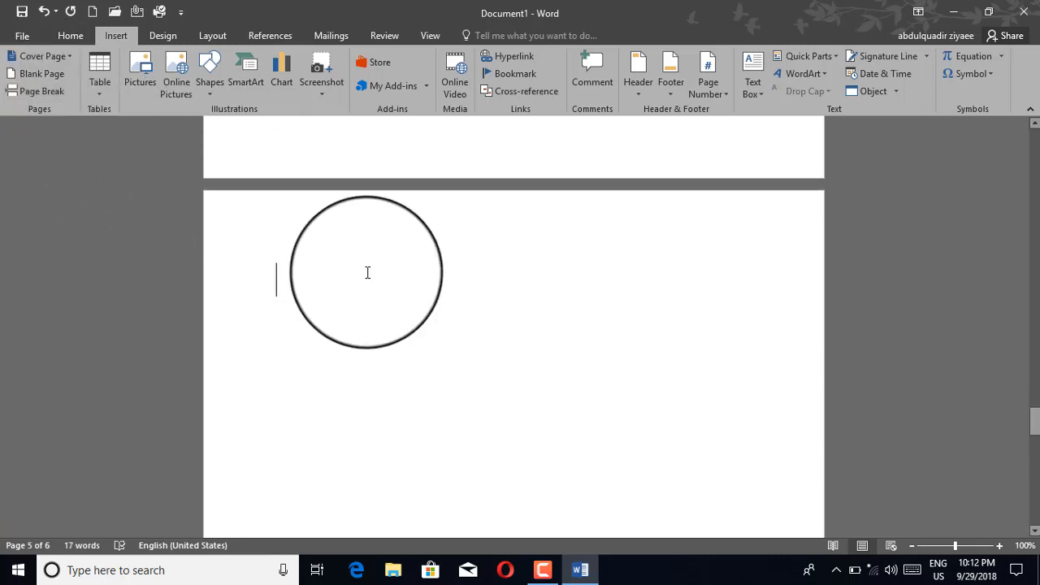
pyautogui.scroll(8, 367, 276)
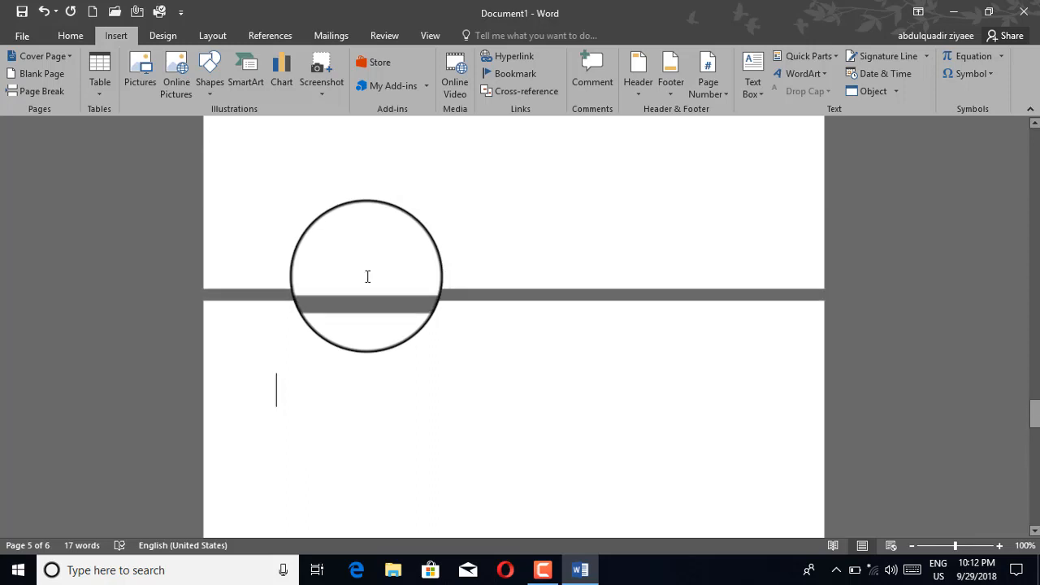
pyautogui.hotkey('ctrl', 'Return')
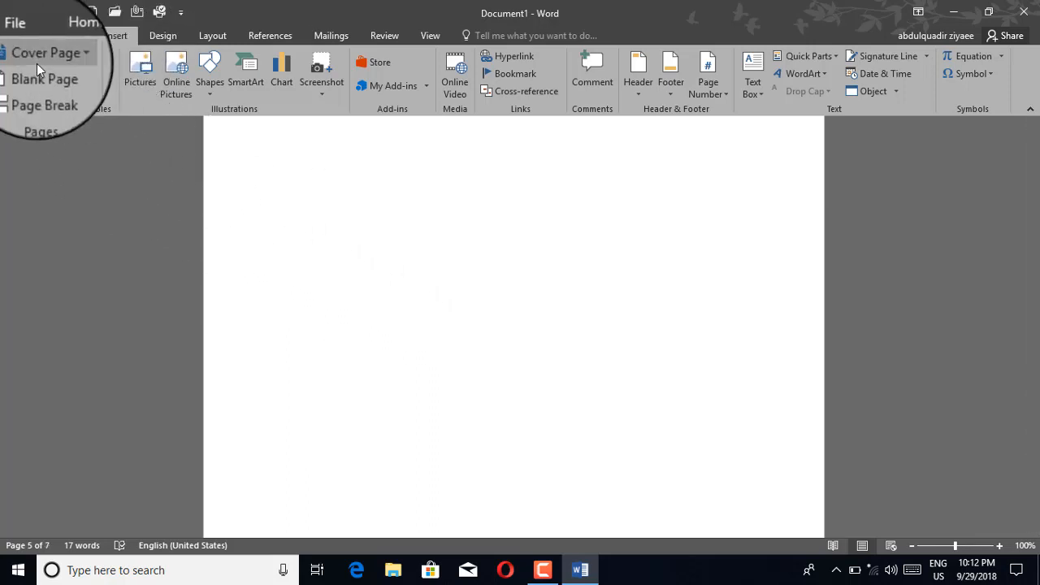